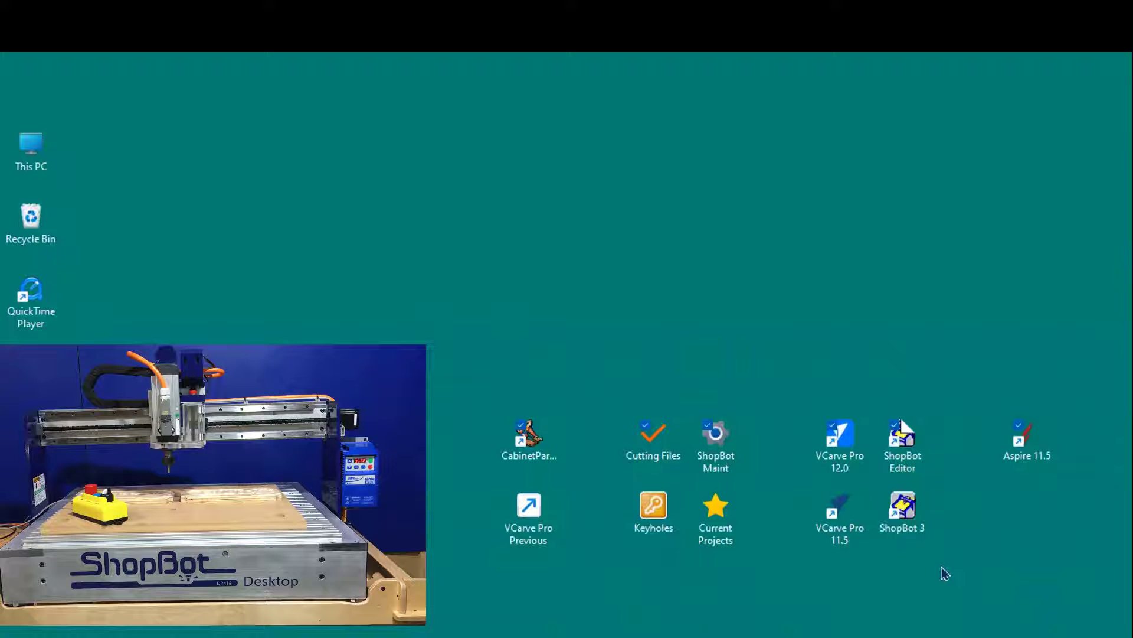
- Launch ShopBot 3, dismiss the welcome message and switch from the EASY interface to the FULL CNC display
{"action": "double_click", "coordinate": [899, 518]}
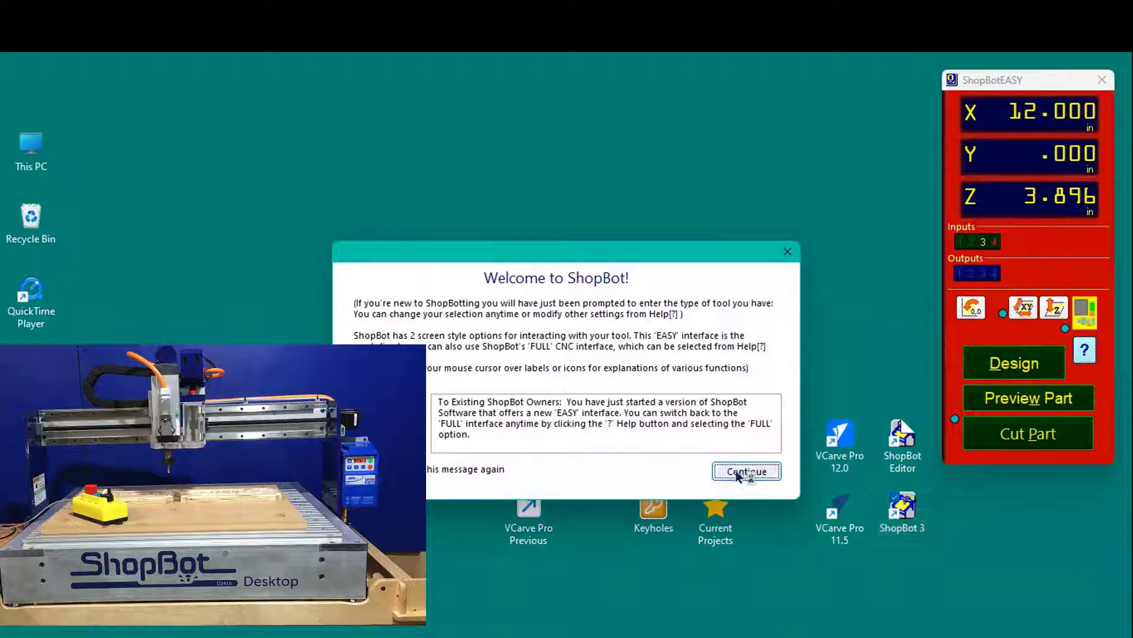
{"action": "left_click", "coordinate": [745, 472]}
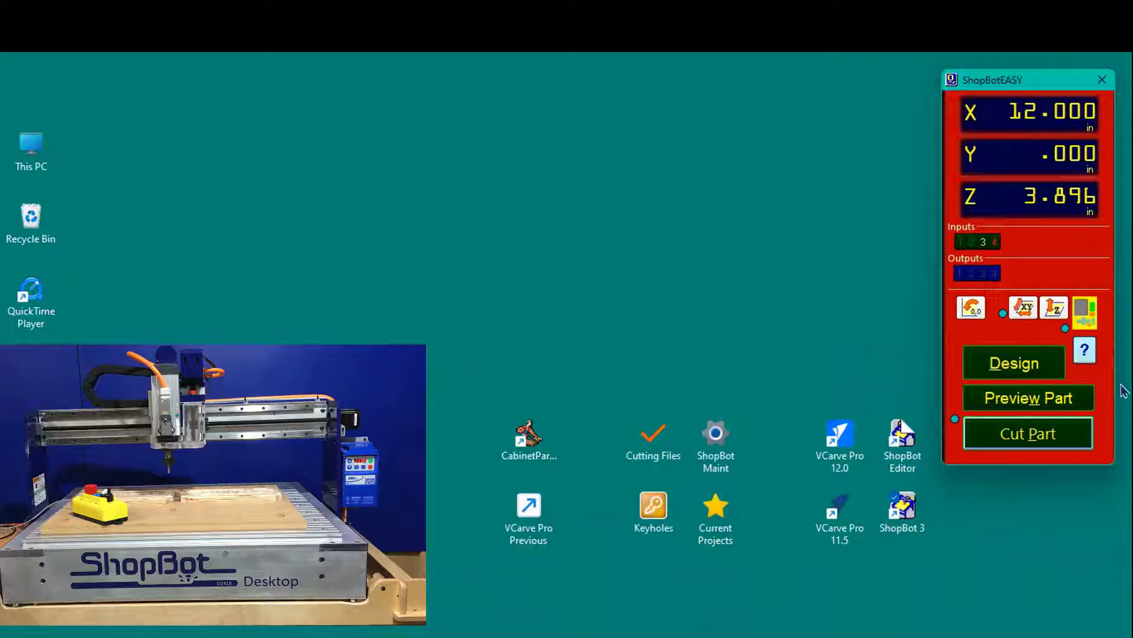
{"action": "left_click", "coordinate": [1084, 350]}
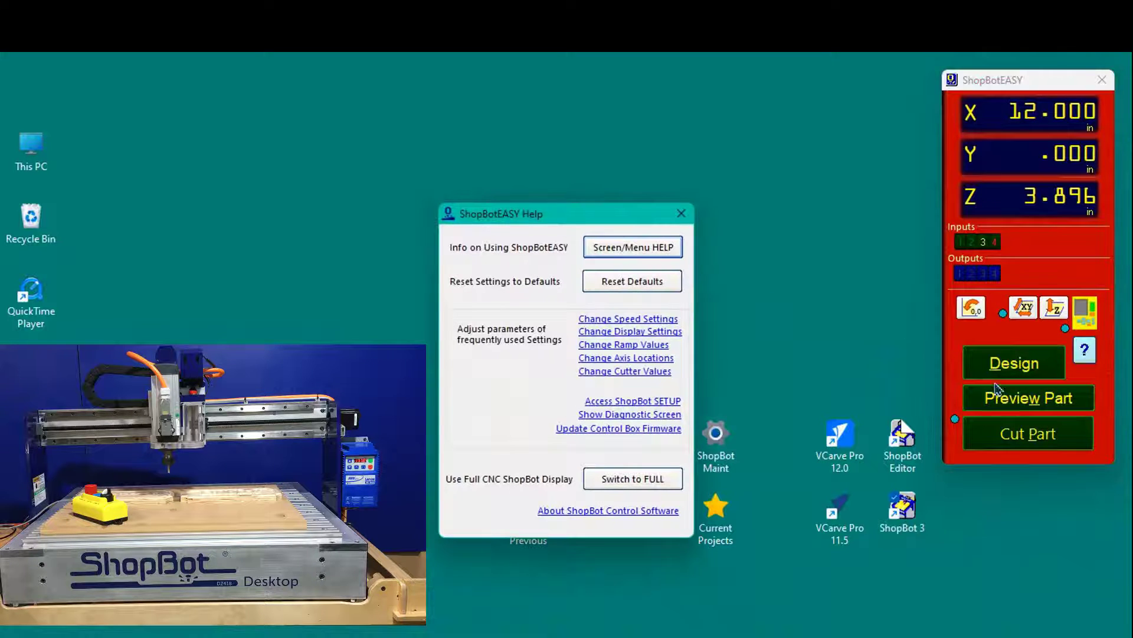
{"action": "left_click", "coordinate": [647, 478]}
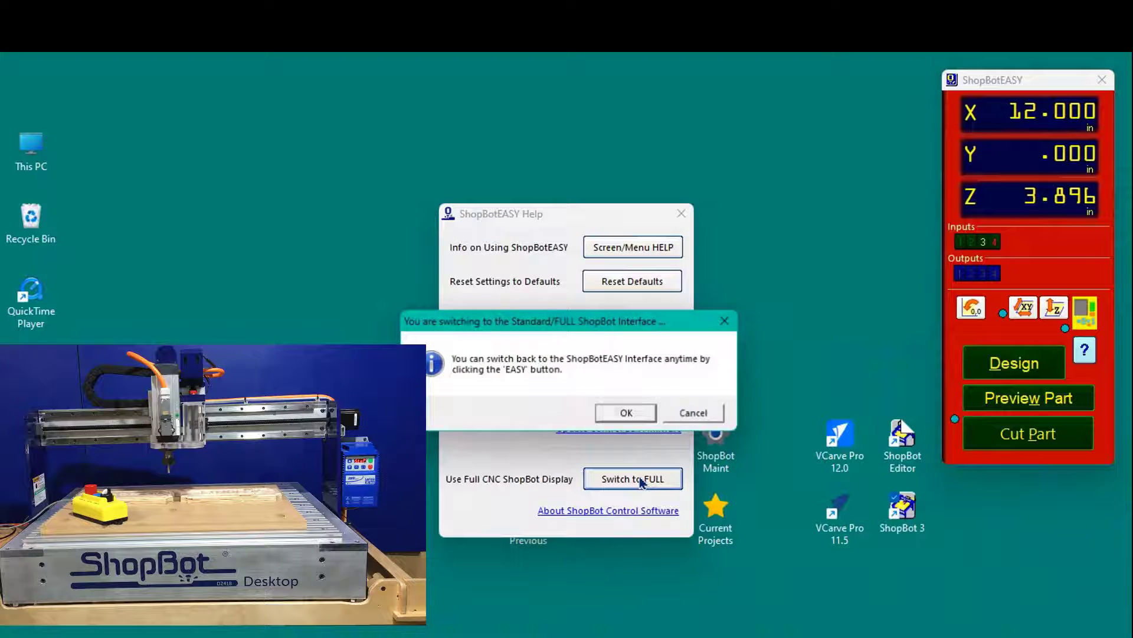
{"action": "left_click", "coordinate": [641, 418]}
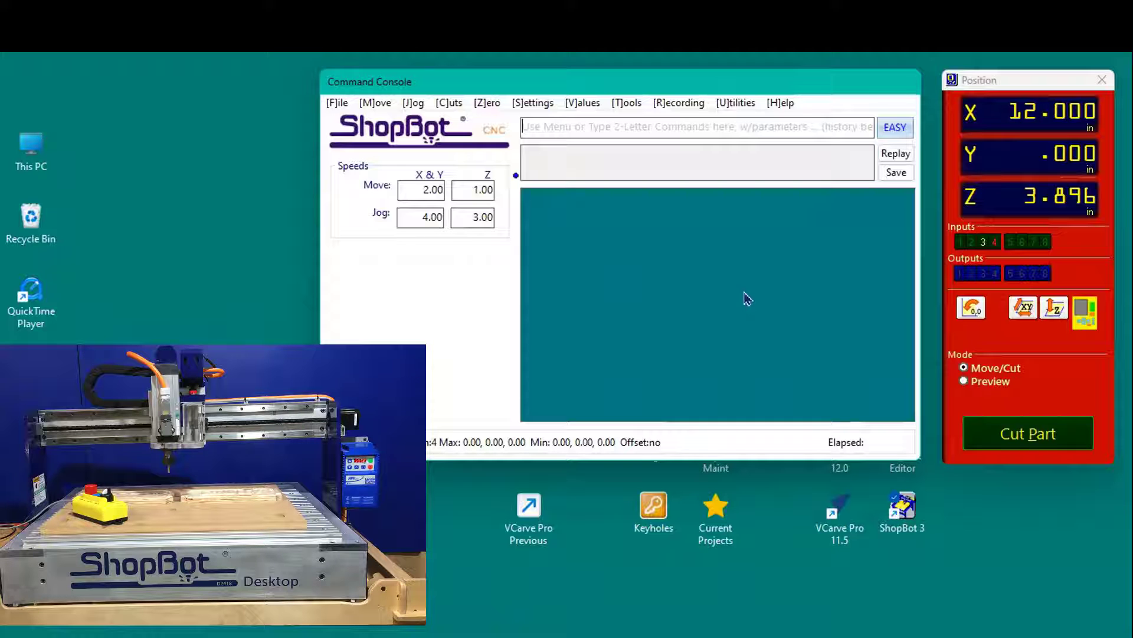
- Run the part file "Stop blocks V Bit top.sbp" in Preview mode with the offset set to 0 - No Offset
{"action": "left_click", "coordinate": [965, 381]}
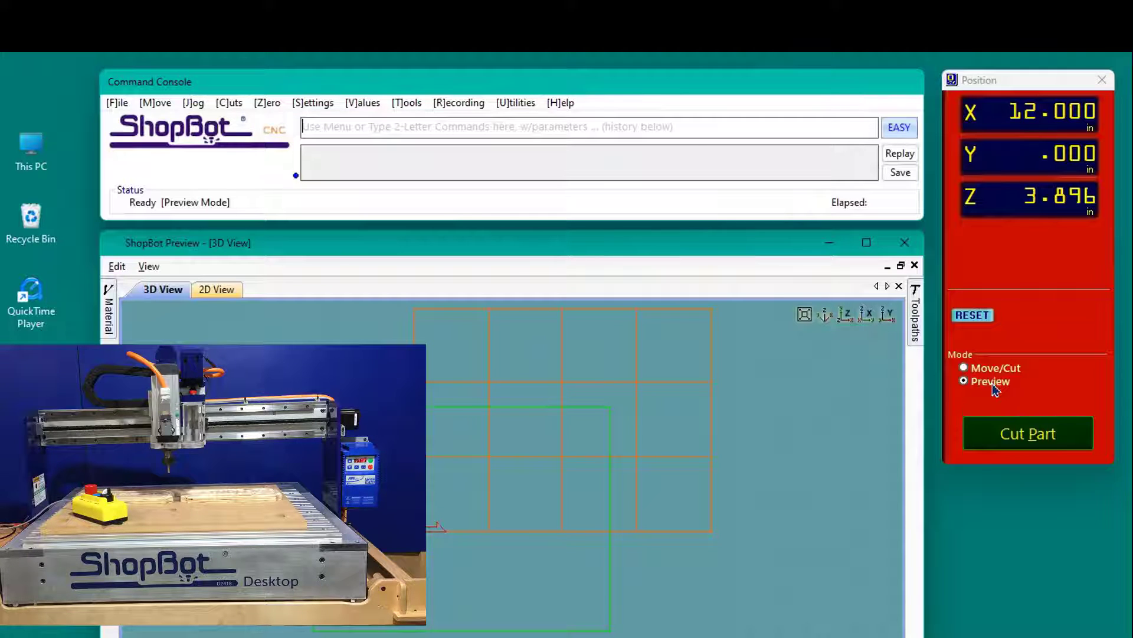
{"action": "left_click", "coordinate": [1040, 435]}
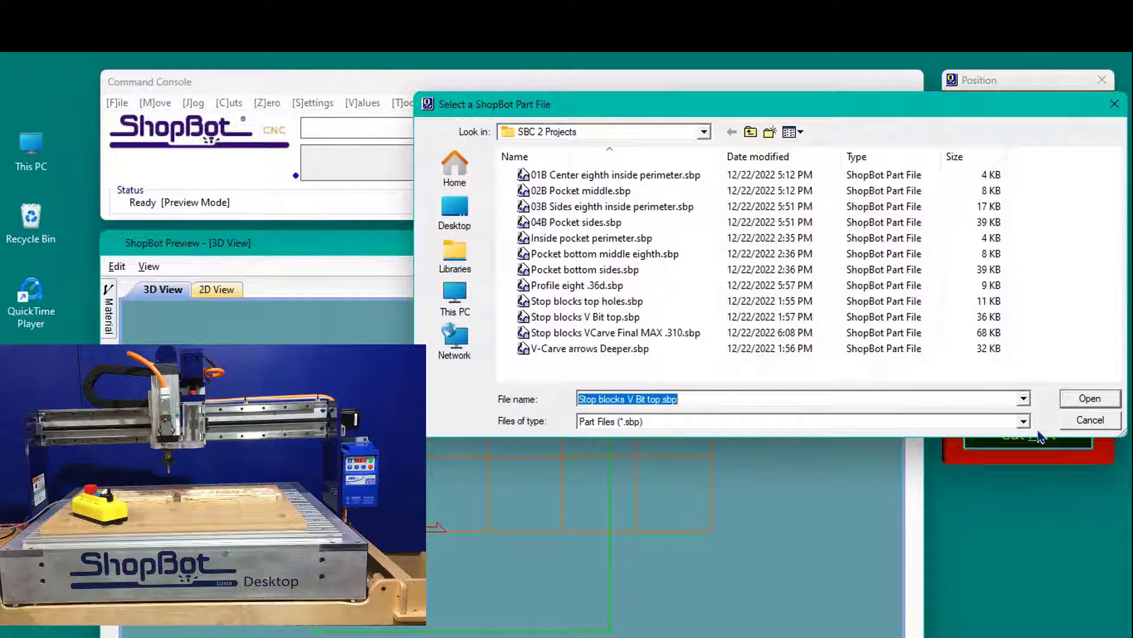
{"action": "key", "text": "Return"}
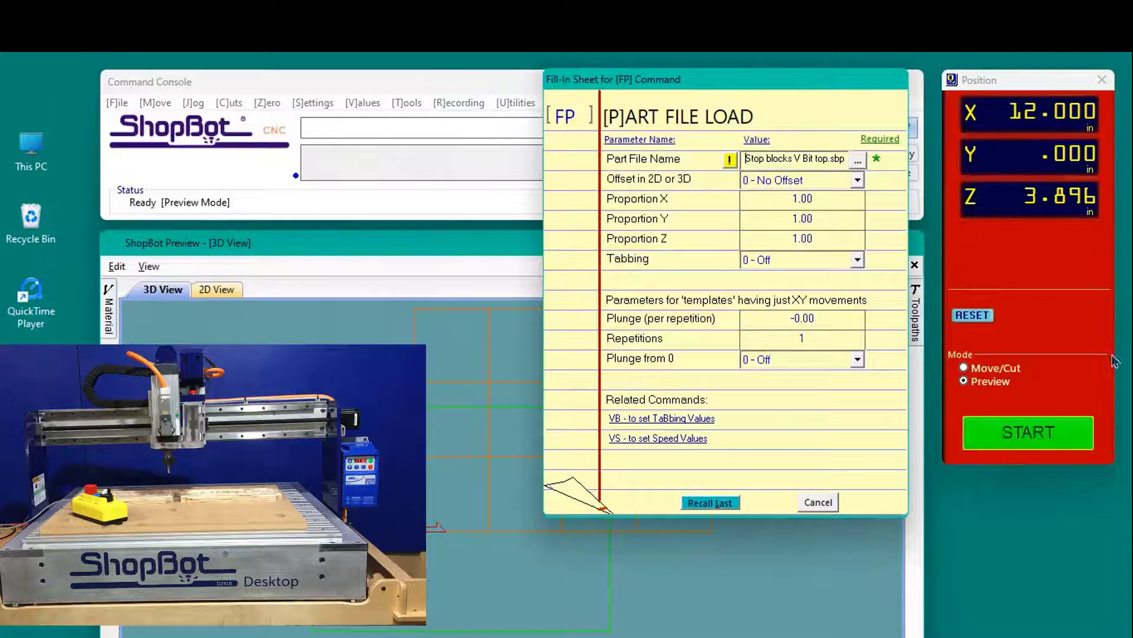
{"action": "left_click", "coordinate": [857, 181]}
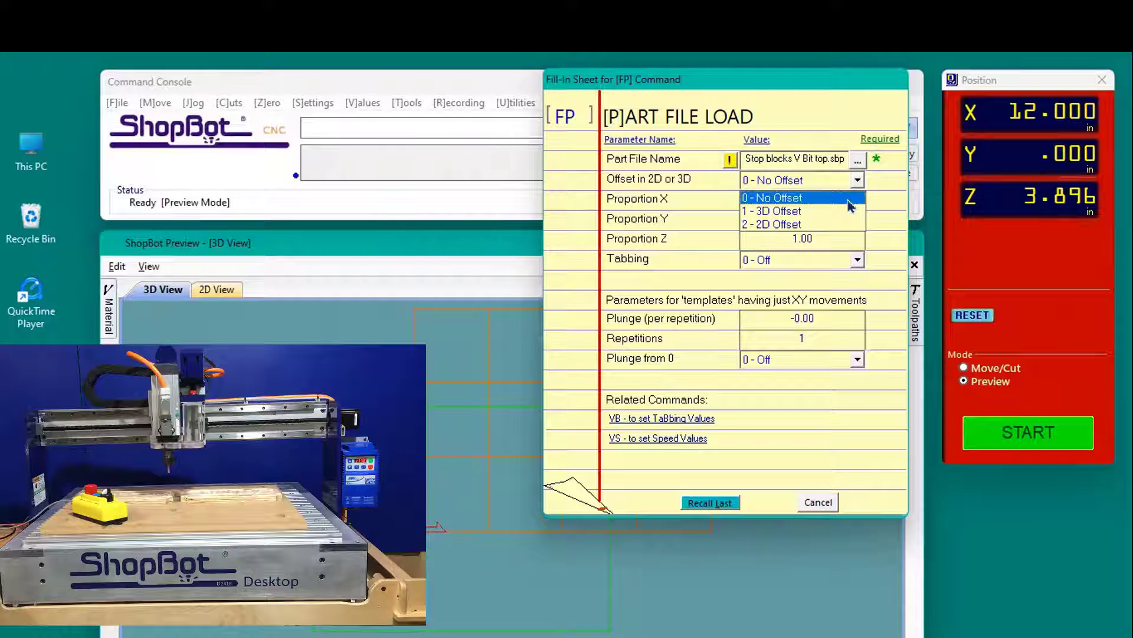
{"action": "left_click", "coordinate": [1027, 440]}
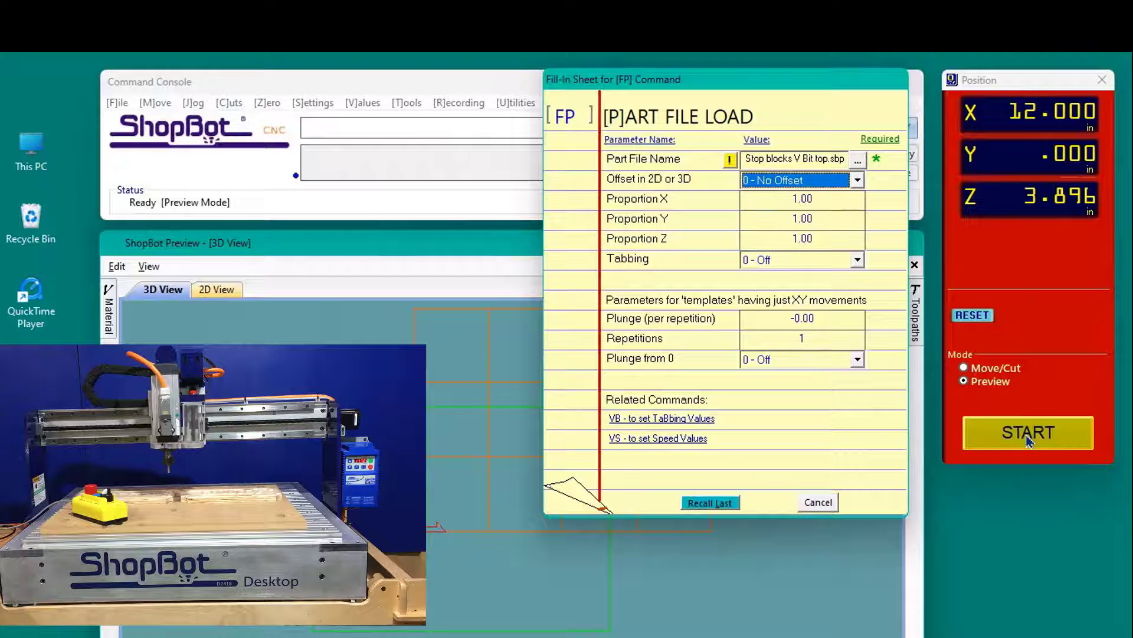
{"action": "left_click", "coordinate": [1027, 440]}
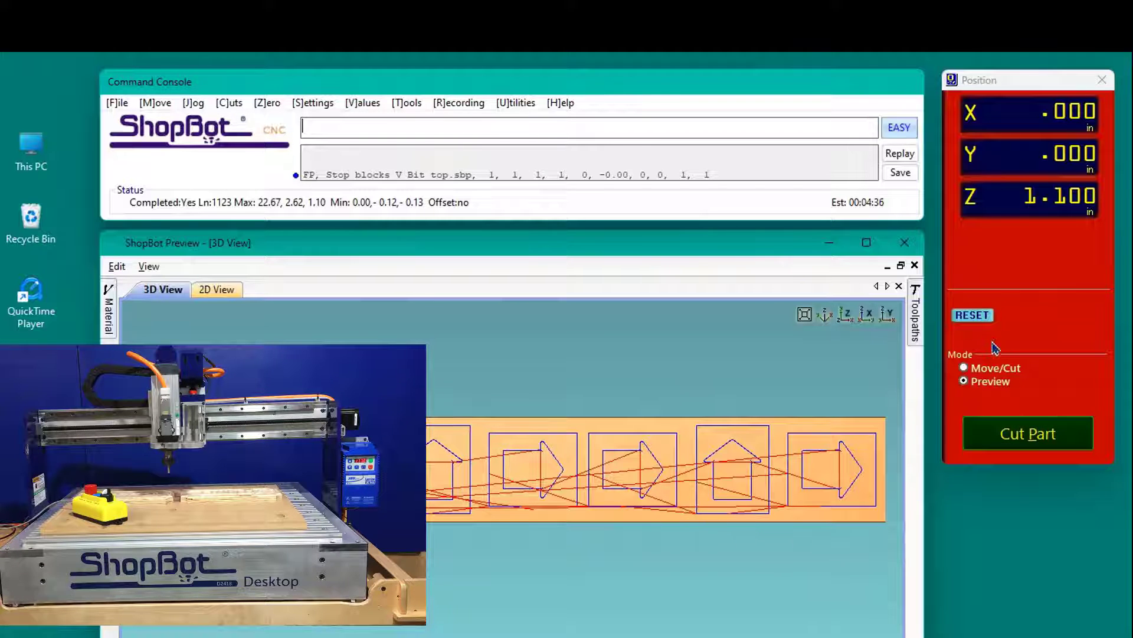
- Reset the preview and return to Move/Cut mode, taking a brief look at the KeyPad and closing it again
{"action": "left_click", "coordinate": [989, 316]}
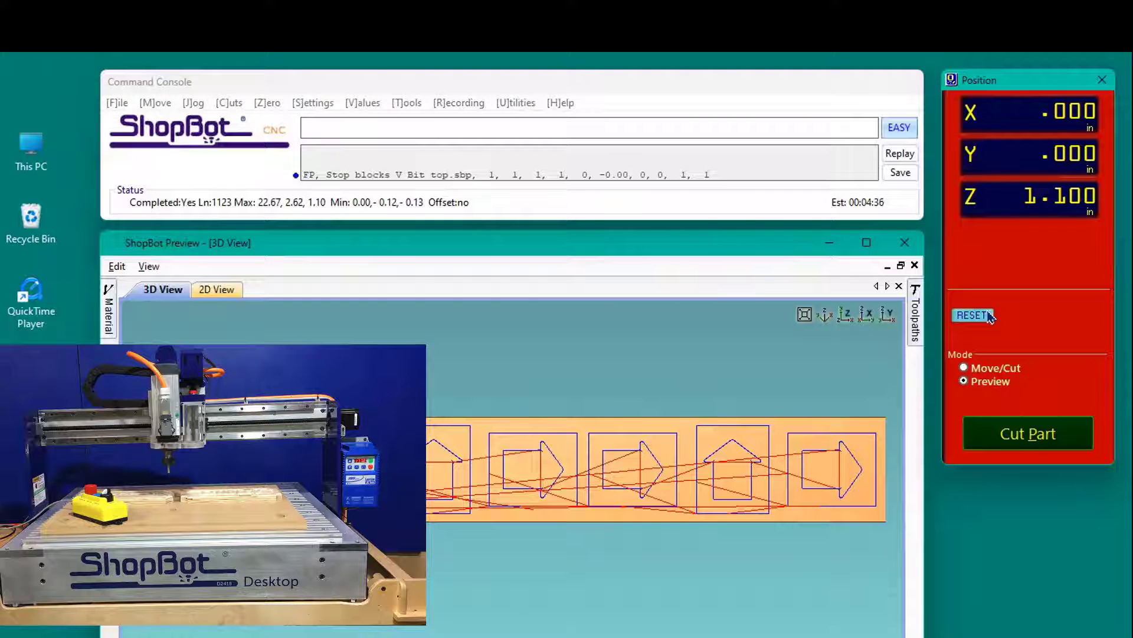
{"action": "left_click", "coordinate": [973, 368]}
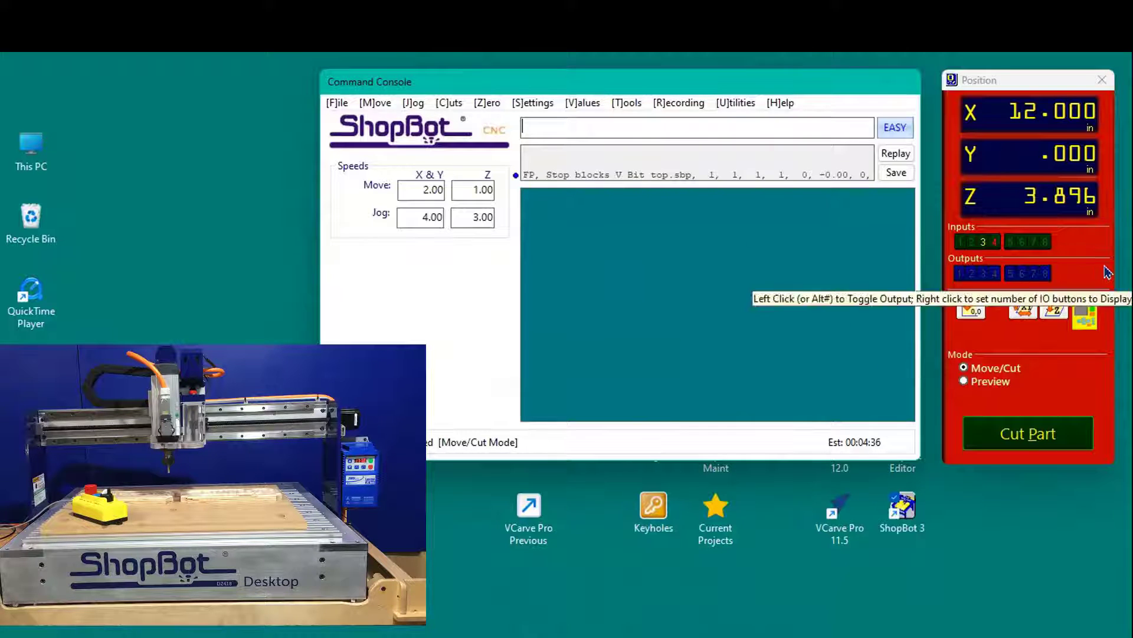
{"action": "left_click", "coordinate": [1087, 312]}
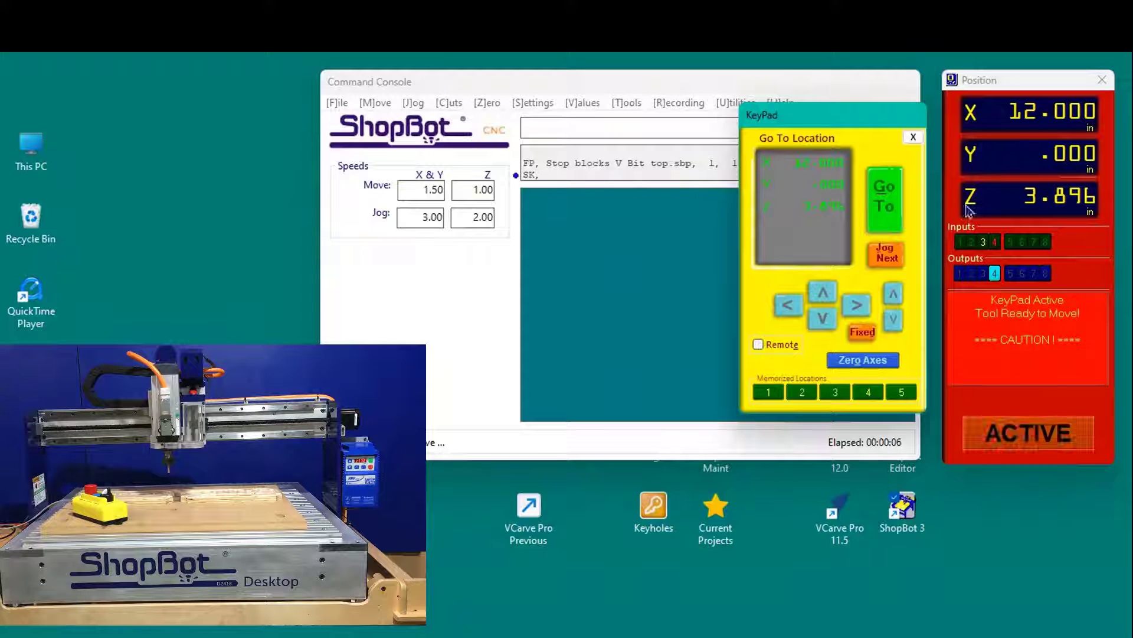
{"action": "left_click", "coordinate": [913, 138]}
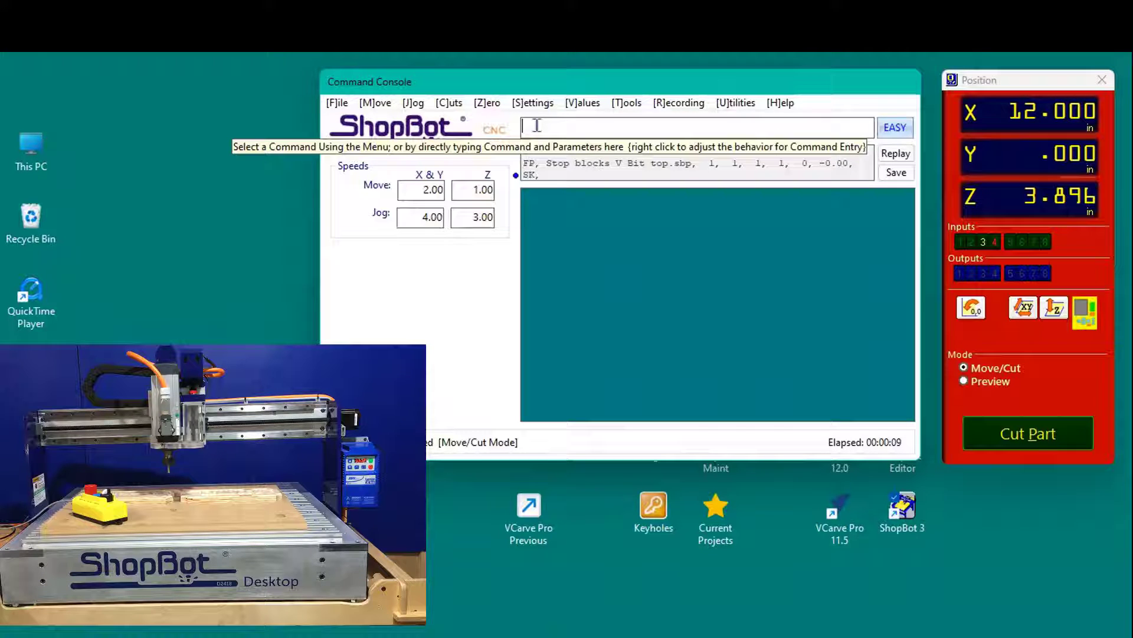
- Move the machine along the X axis to position 6 with the MX command
{"action": "left_click", "coordinate": [372, 107]}
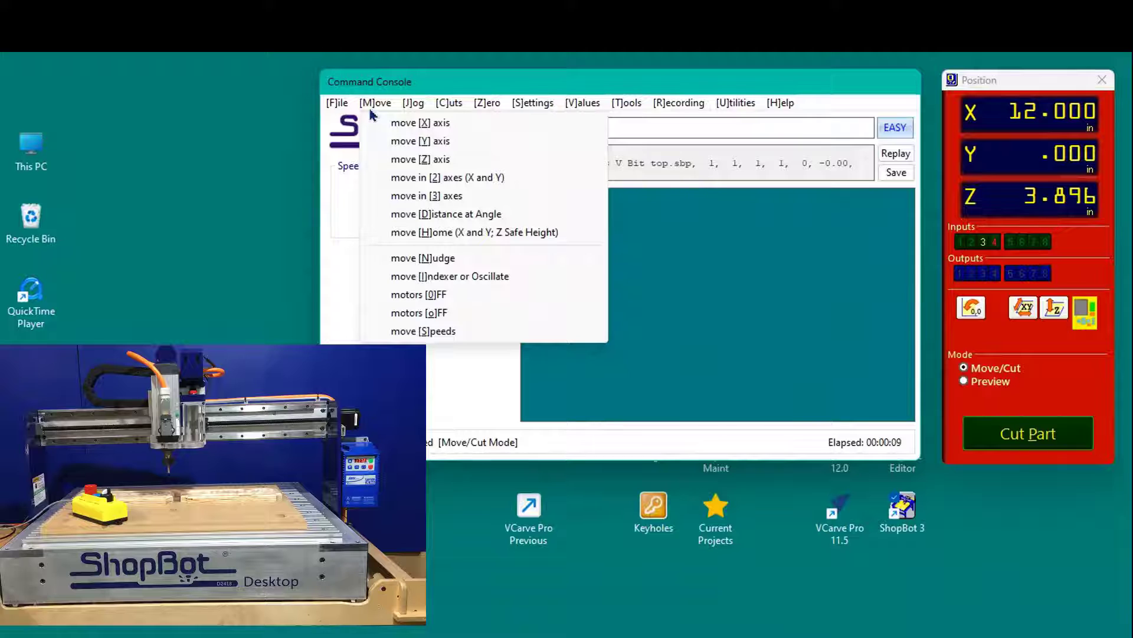
{"action": "key", "text": "x"}
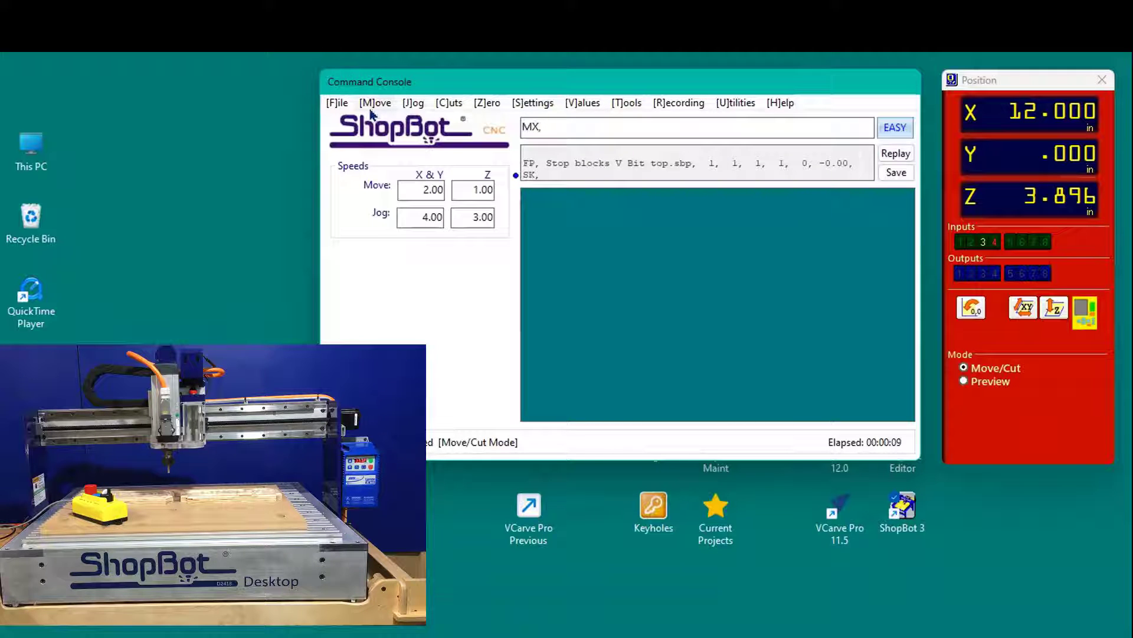
{"action": "type", "text": "6"}
{"action": "key", "text": "Return"}
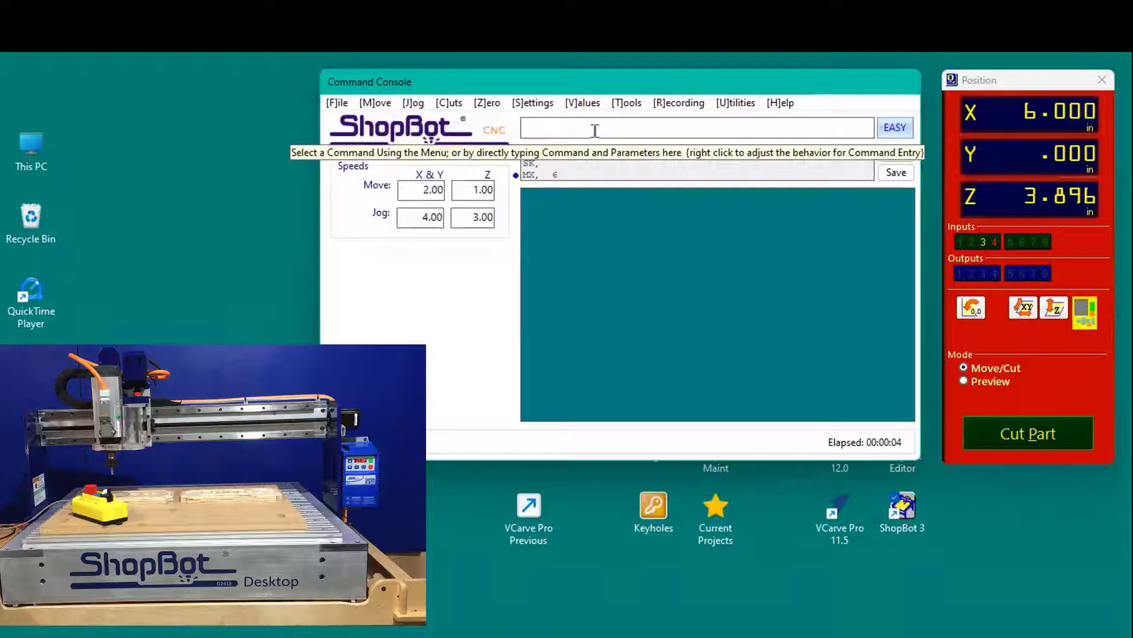
- View the USB driver installation instructions from the built-in help and close the document
{"action": "left_click", "coordinate": [793, 104]}
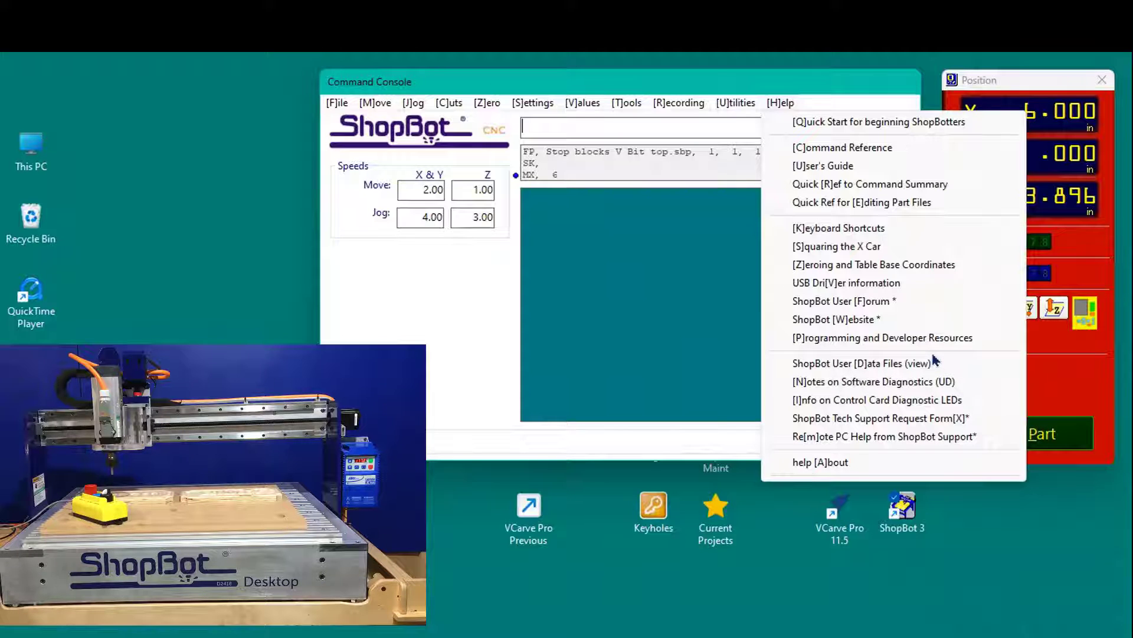
{"action": "left_click", "coordinate": [838, 287]}
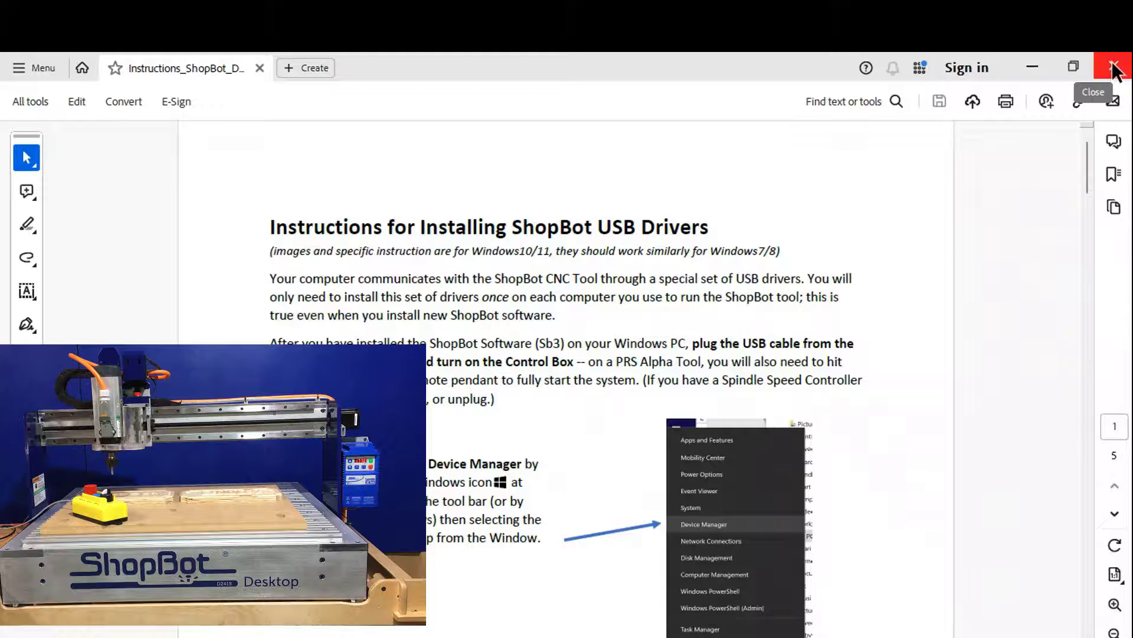
{"action": "left_click", "coordinate": [1113, 70]}
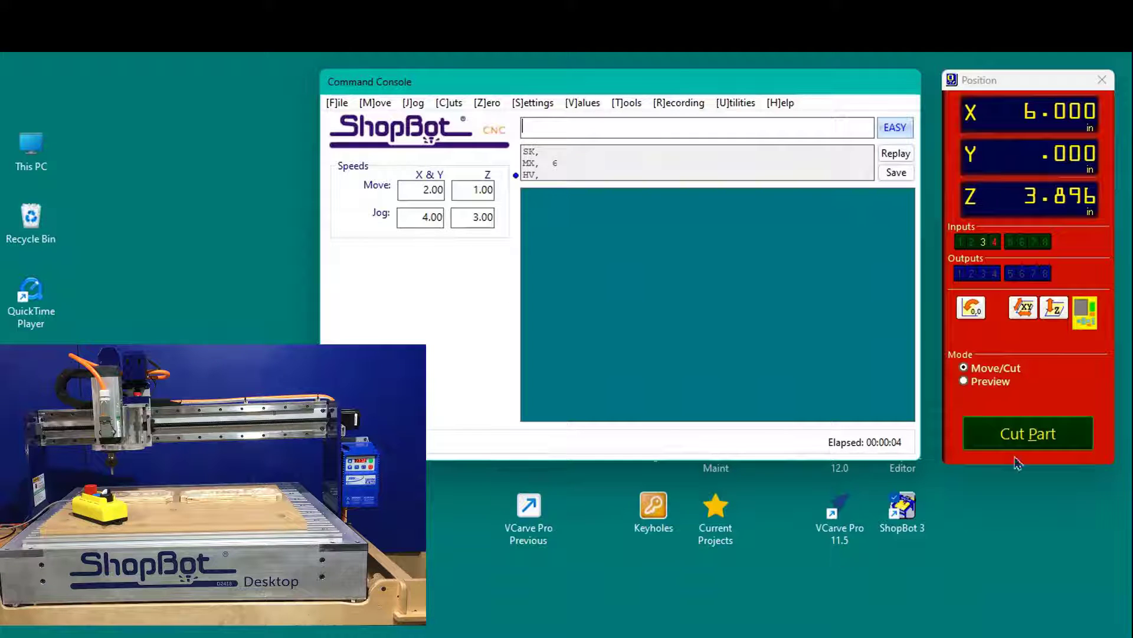
- Reset the default settings by loading ShopBot_PRSDesktop2418.sbd from the PRS ShopBots folder
{"action": "left_click", "coordinate": [732, 104]}
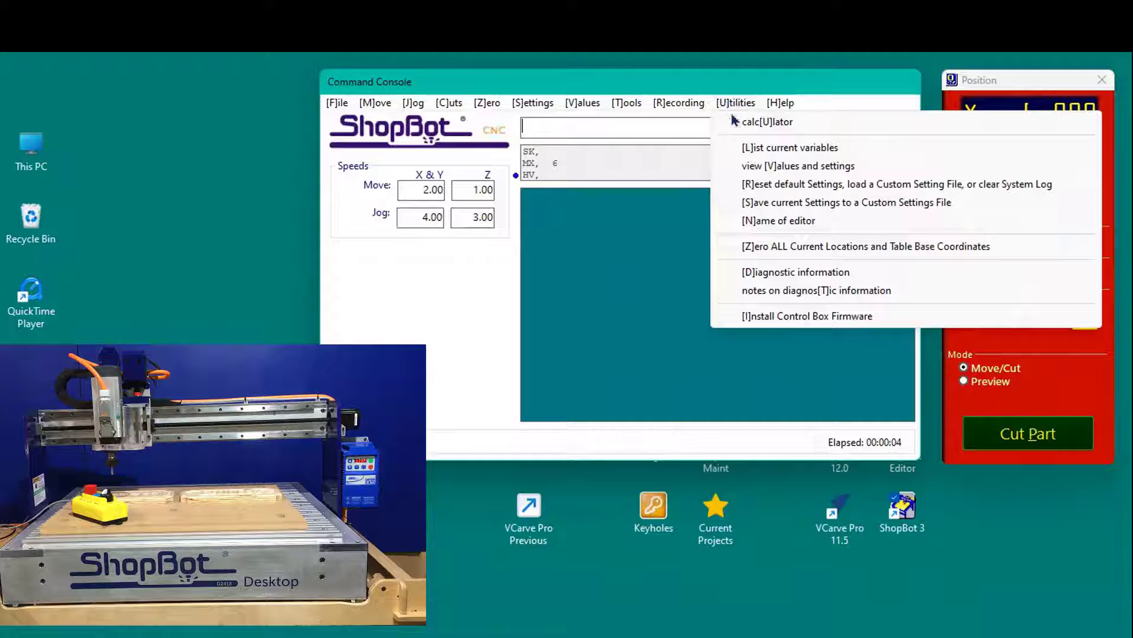
{"action": "left_click", "coordinate": [769, 185]}
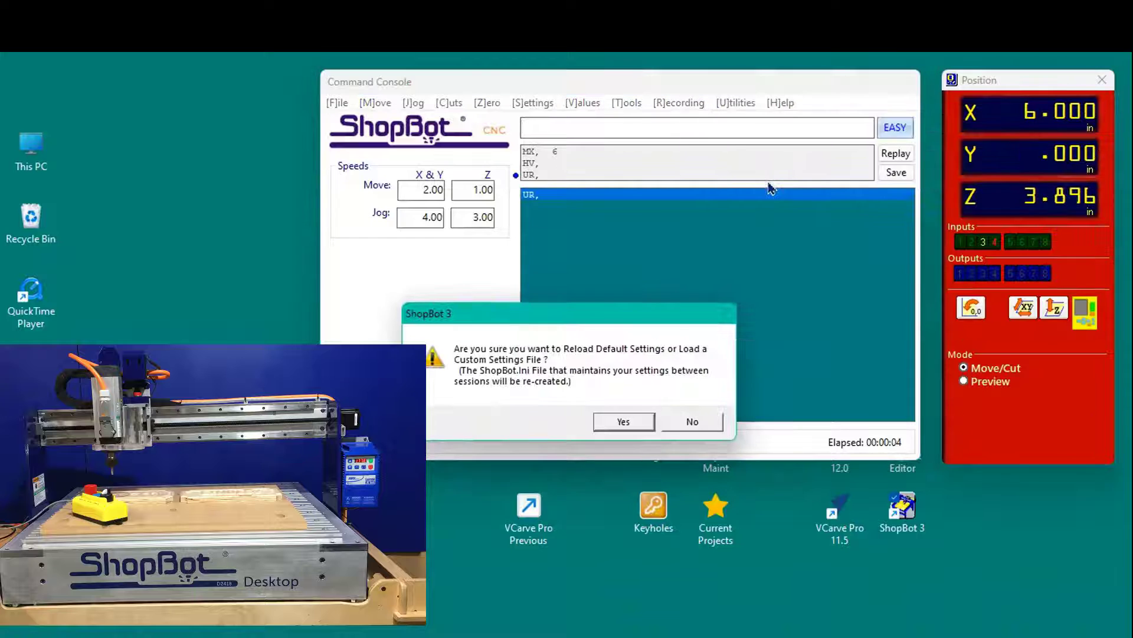
{"action": "left_click", "coordinate": [623, 423]}
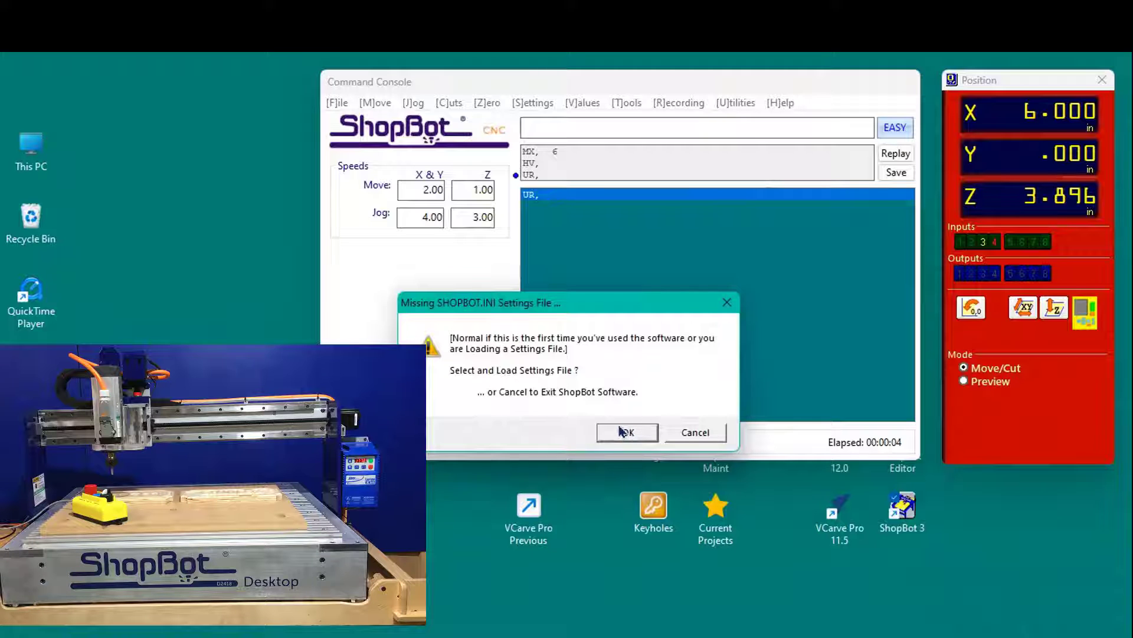
{"action": "left_click", "coordinate": [616, 435]}
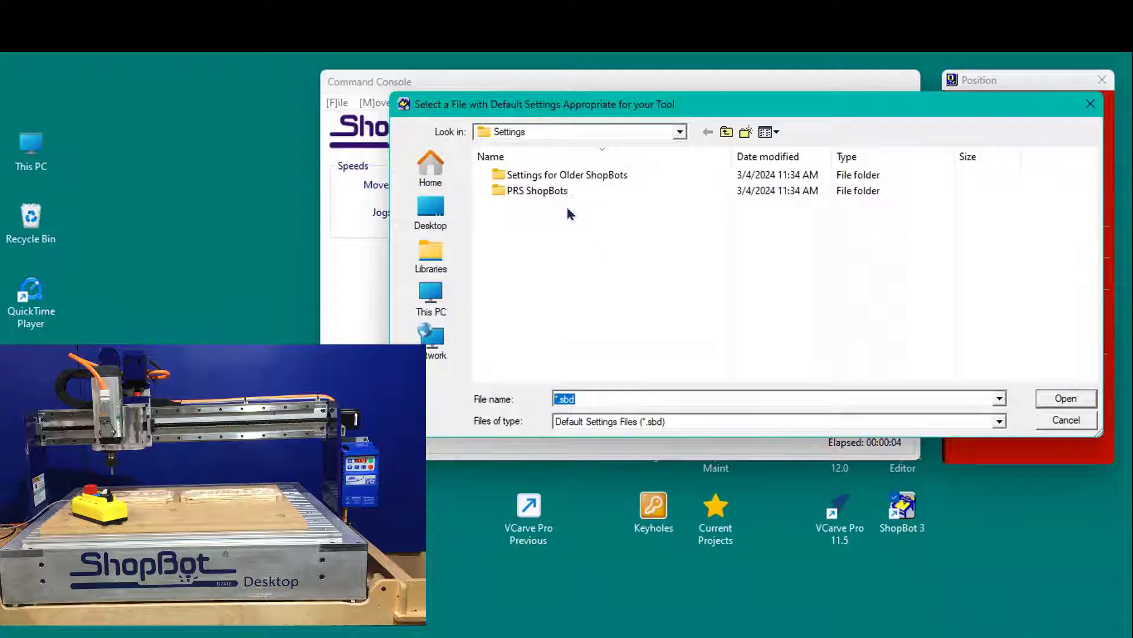
{"action": "left_click", "coordinate": [549, 190]}
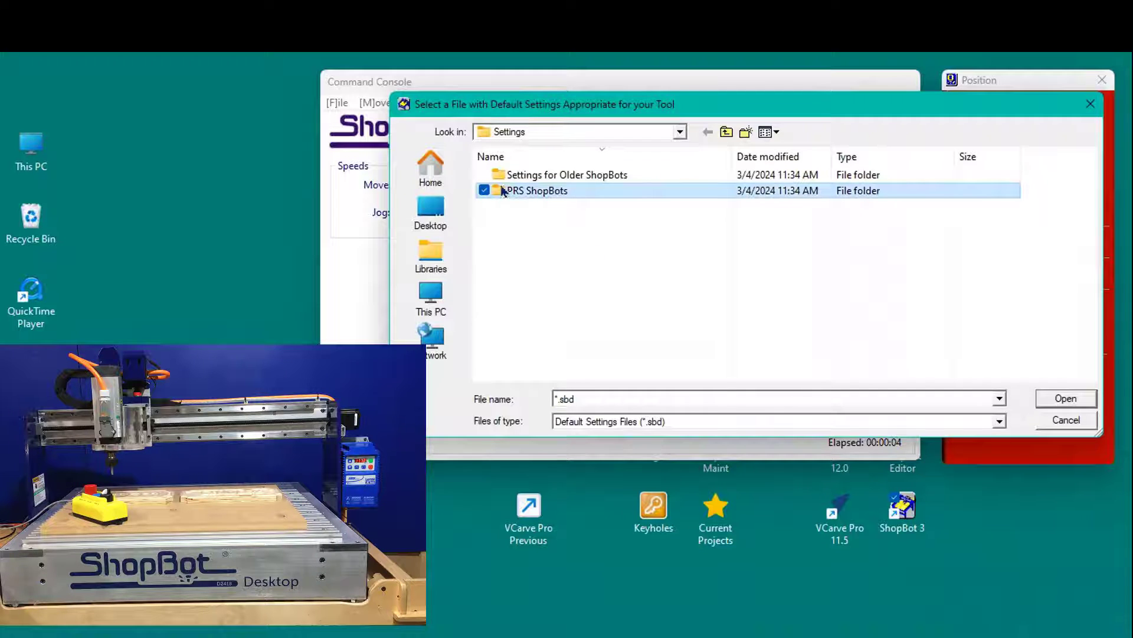
{"action": "double_click", "coordinate": [522, 193]}
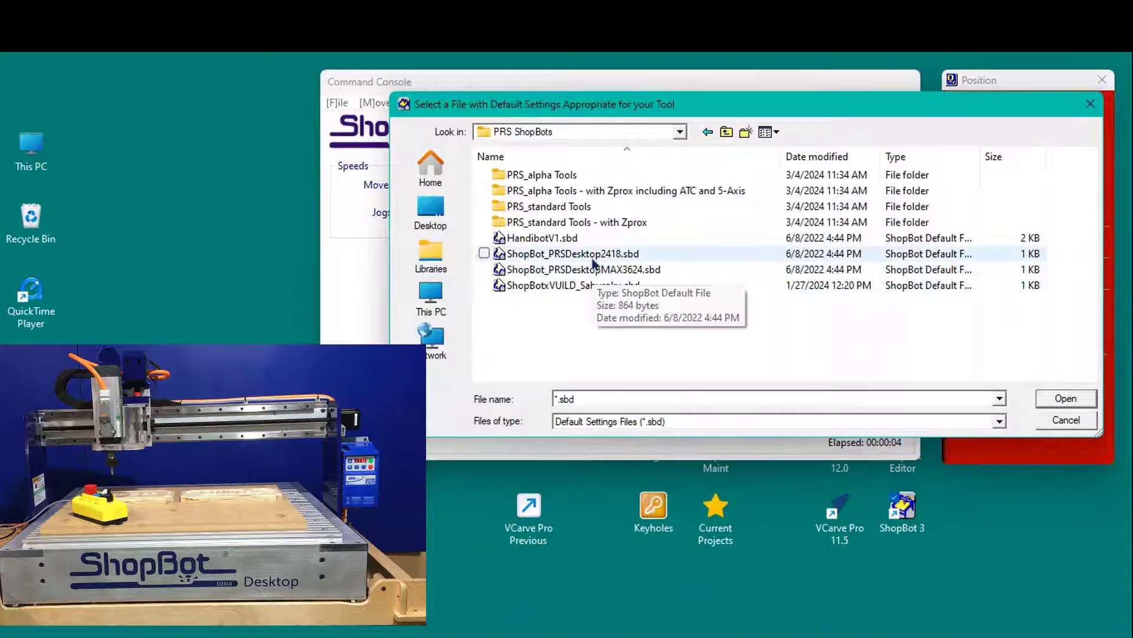
{"action": "left_click", "coordinate": [594, 259]}
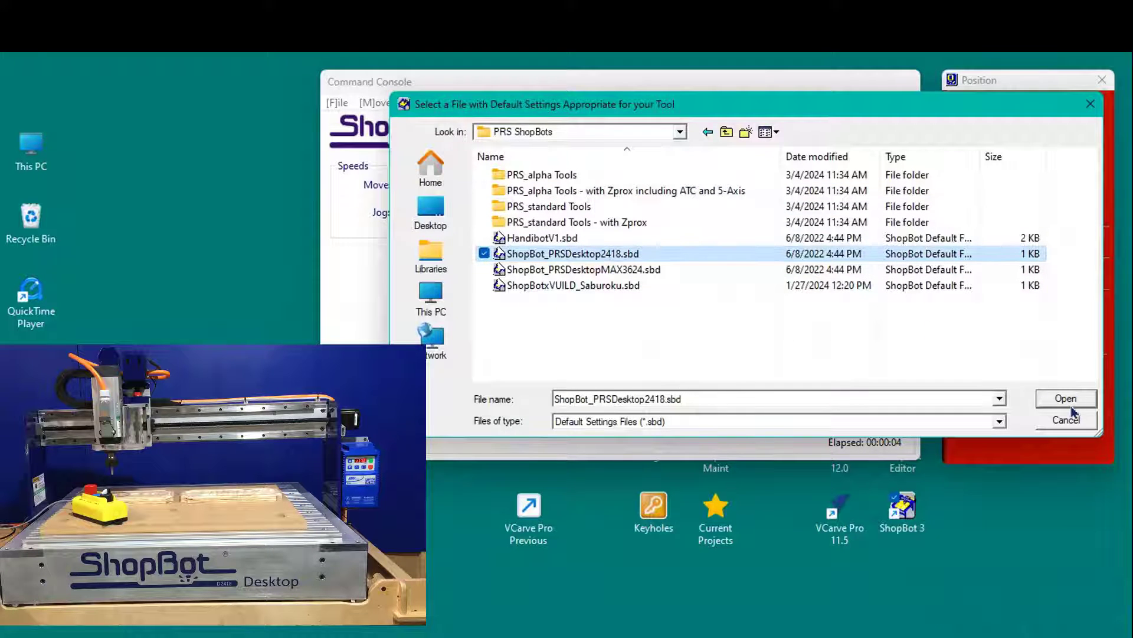
{"action": "left_click", "coordinate": [1071, 405]}
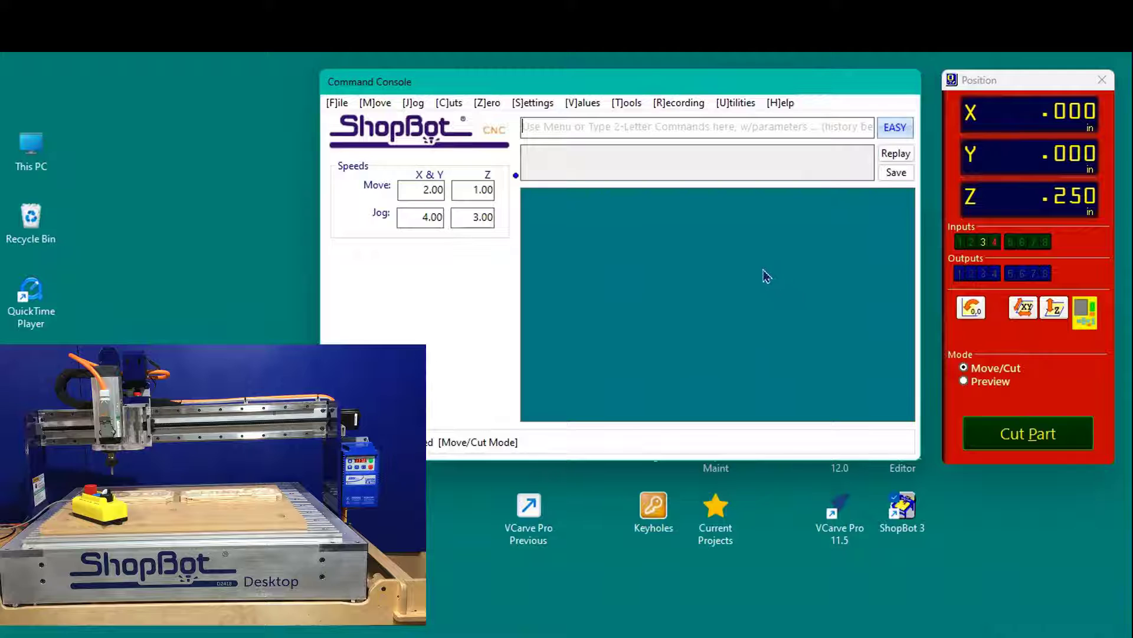
{"action": "left_click", "coordinate": [739, 104]}
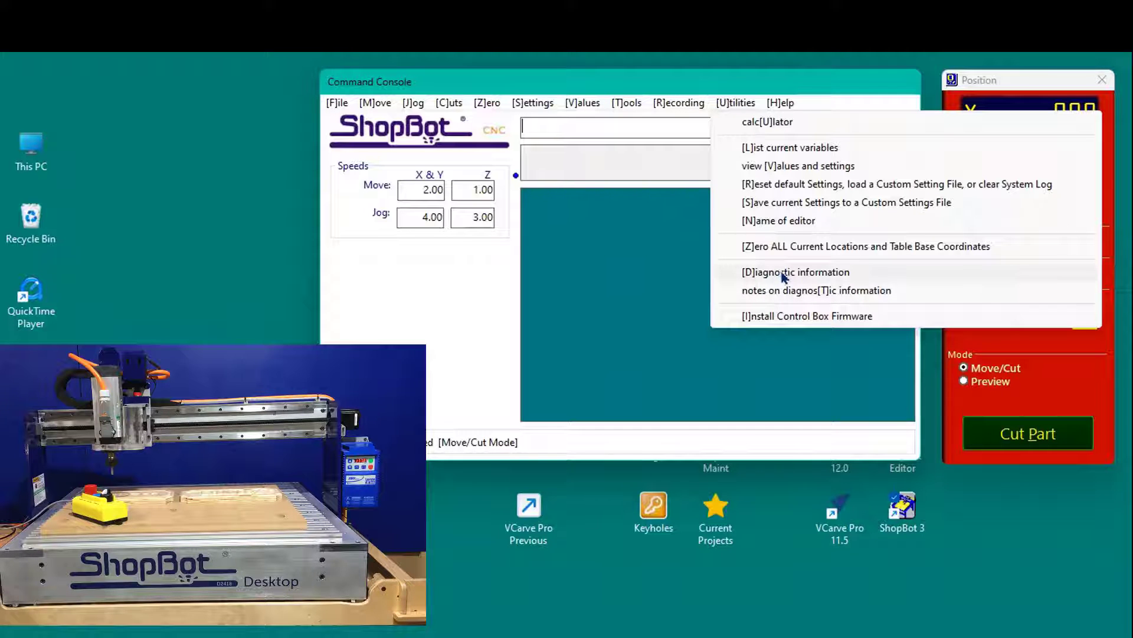
{"action": "left_click", "coordinate": [627, 278]}
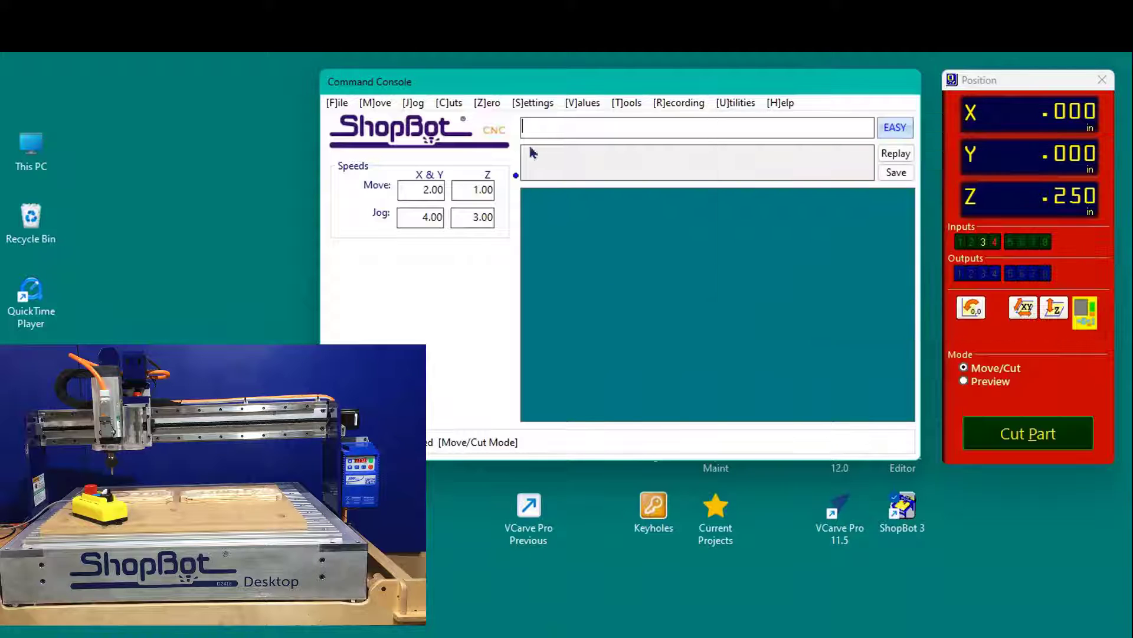
{"action": "left_click", "coordinate": [379, 108]}
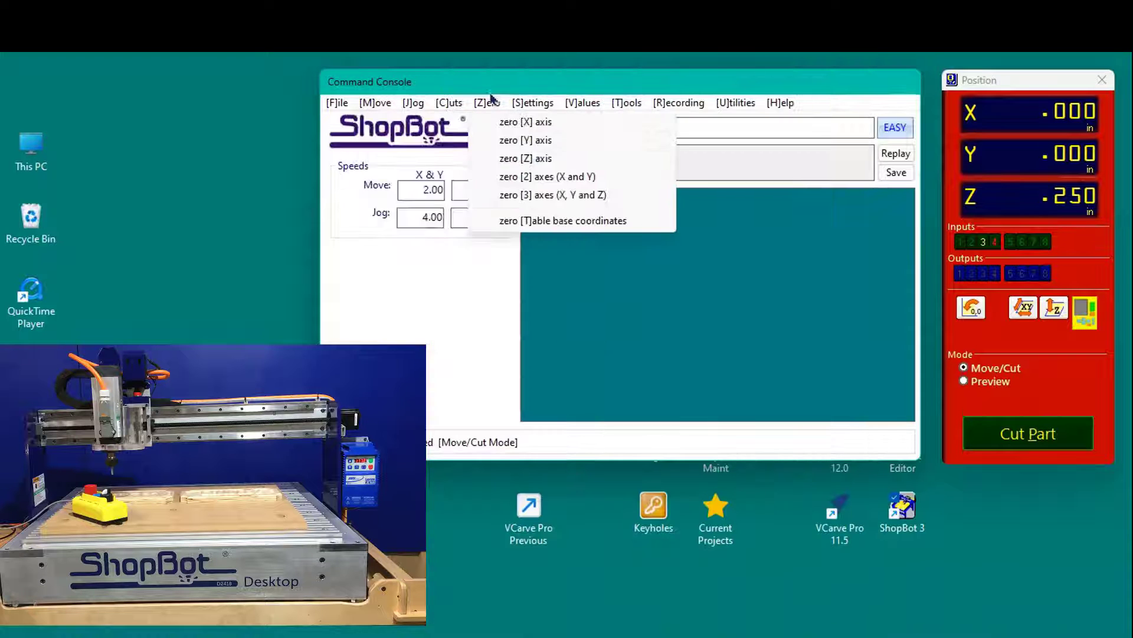
{"action": "left_click", "coordinate": [361, 224]}
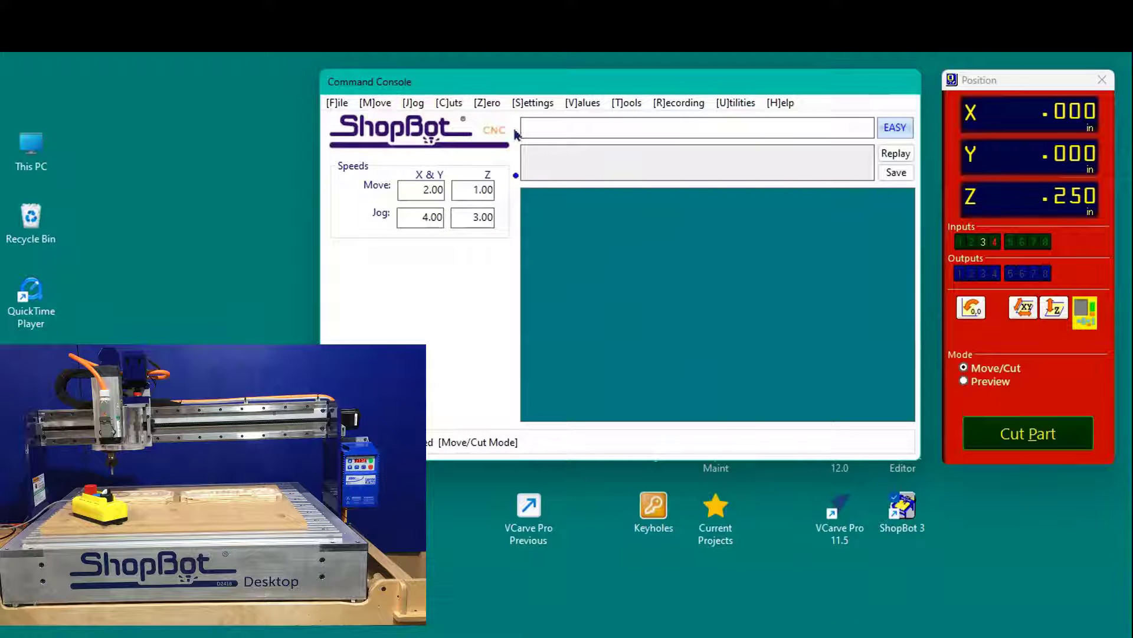
- Move the machine along the X axis to position 12 with the MX command
{"action": "mouse_move", "coordinate": [712, 162]}
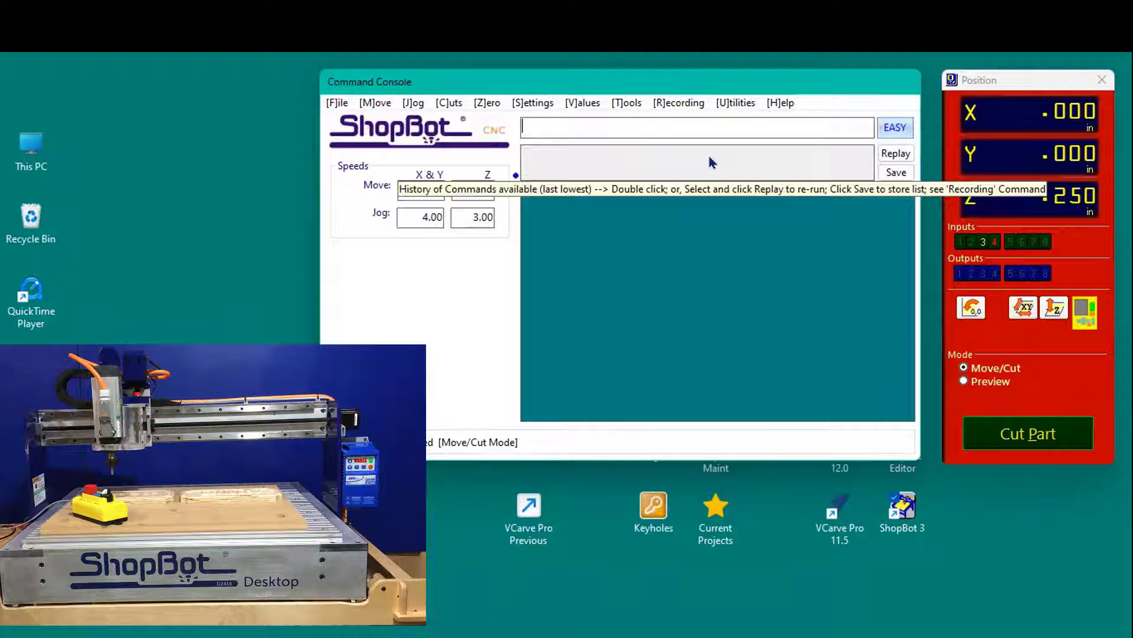
{"action": "key", "text": "m"}
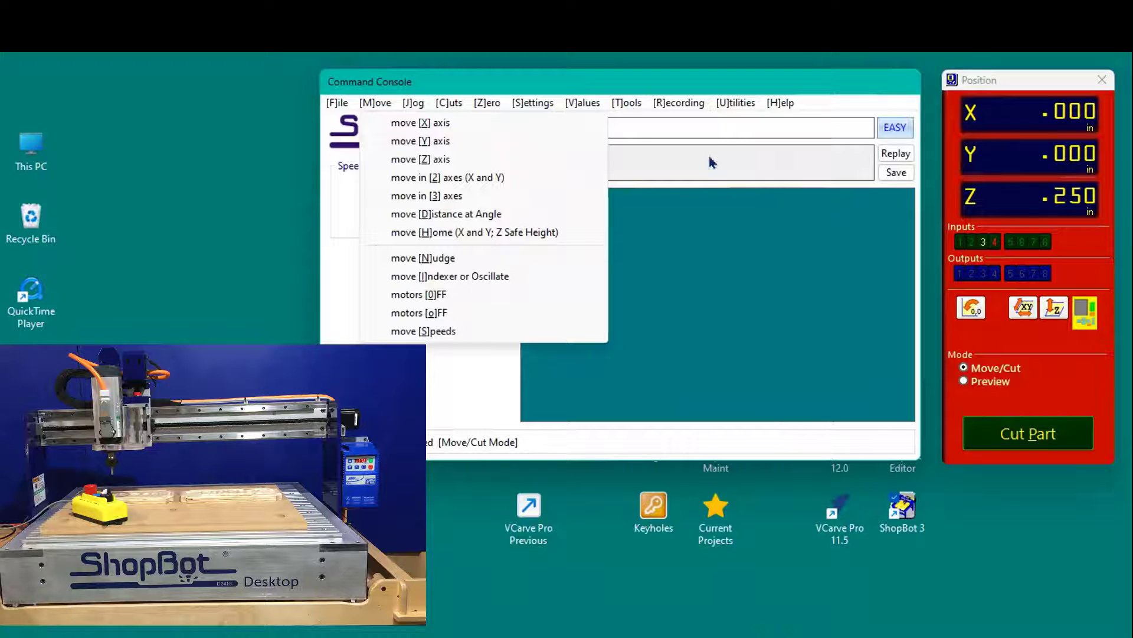
{"action": "key", "text": "x"}
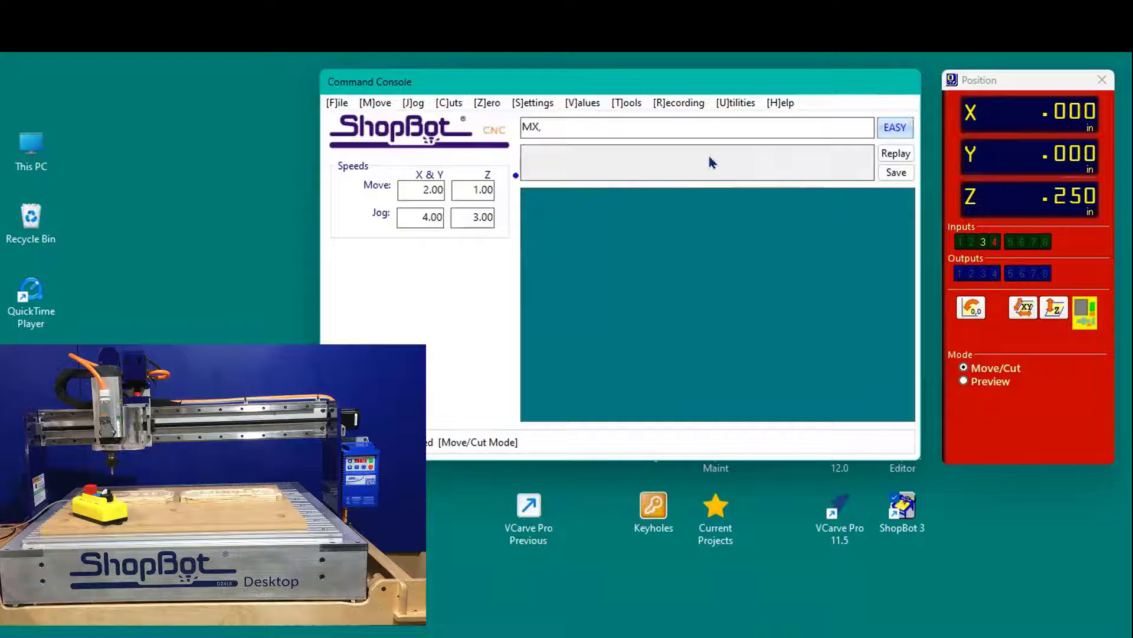
{"action": "type", "text": "12"}
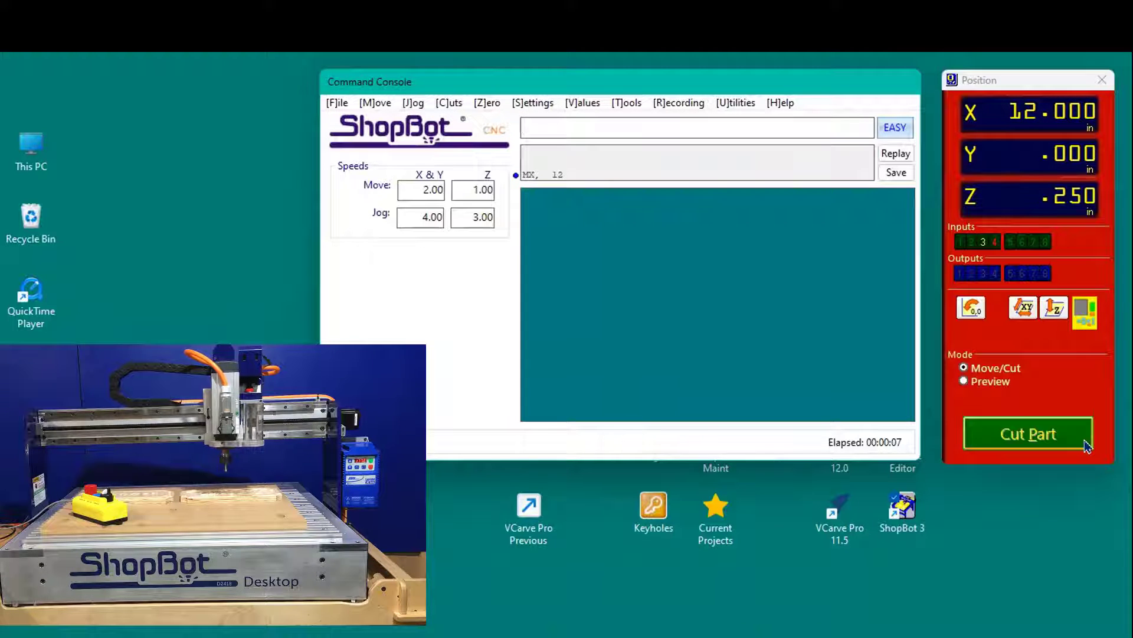
- Return the machine to X position 0 with the MX command
{"action": "key", "text": "m"}
{"action": "type", "text": "x"}
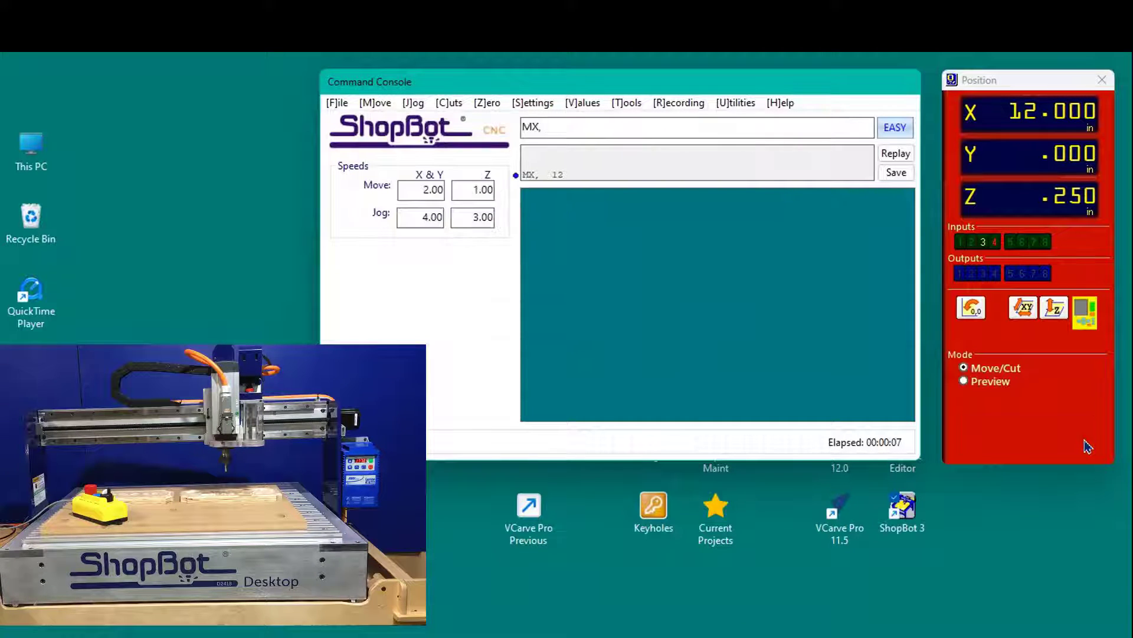
{"action": "type", "text": "0"}
{"action": "key", "text": "Return"}
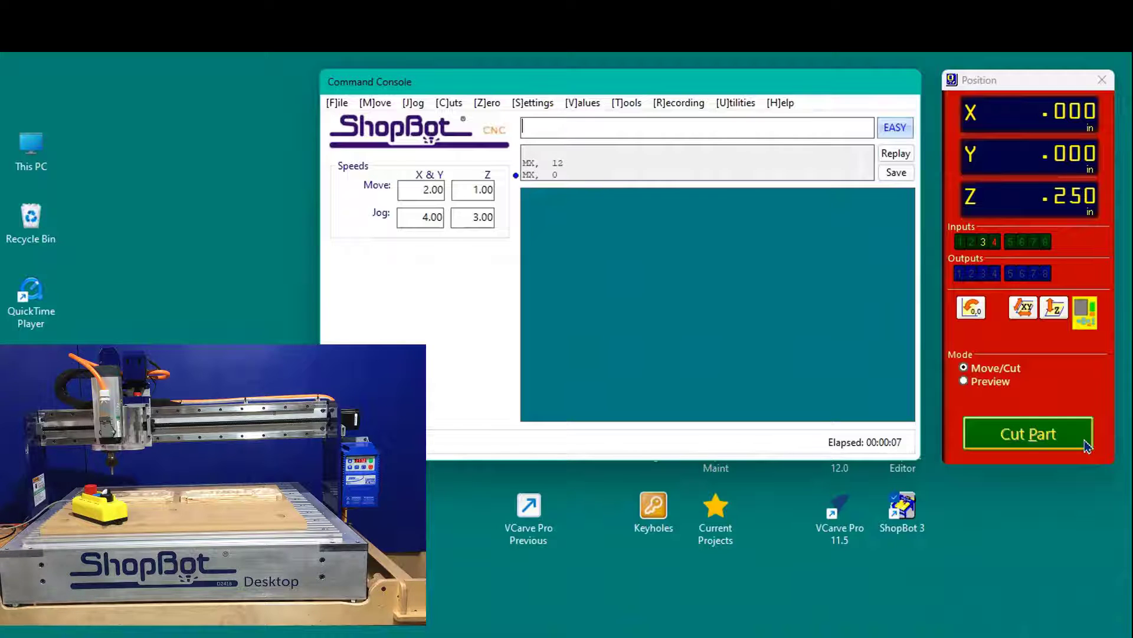
{"action": "left_click", "coordinate": [1086, 445]}
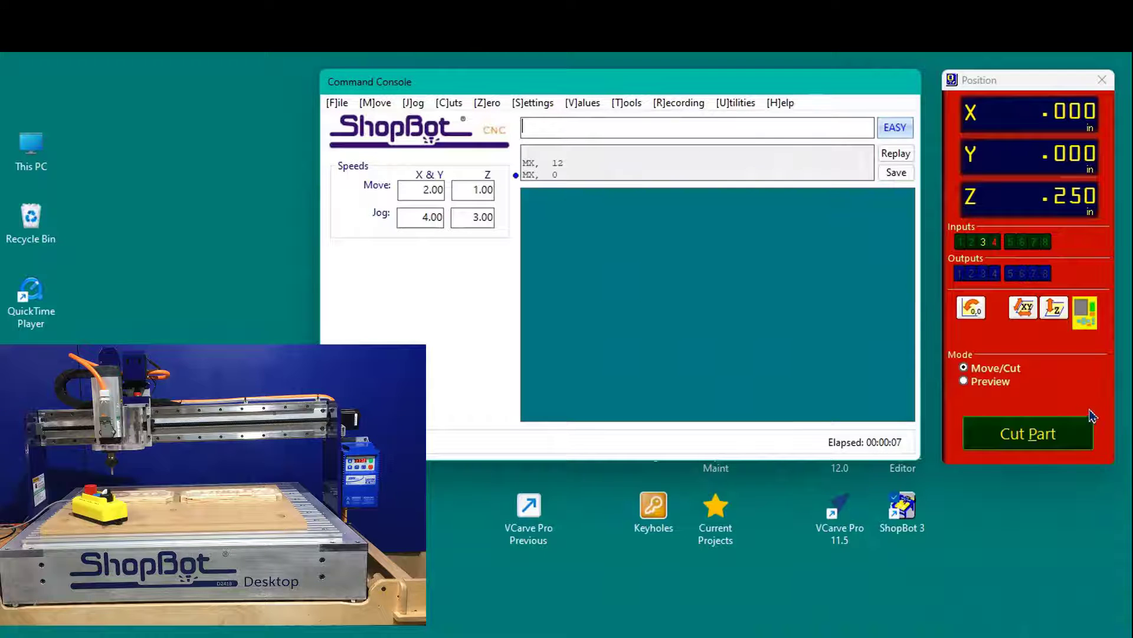
- View the control box's diagnostic information and close the report
{"action": "left_click", "coordinate": [735, 104]}
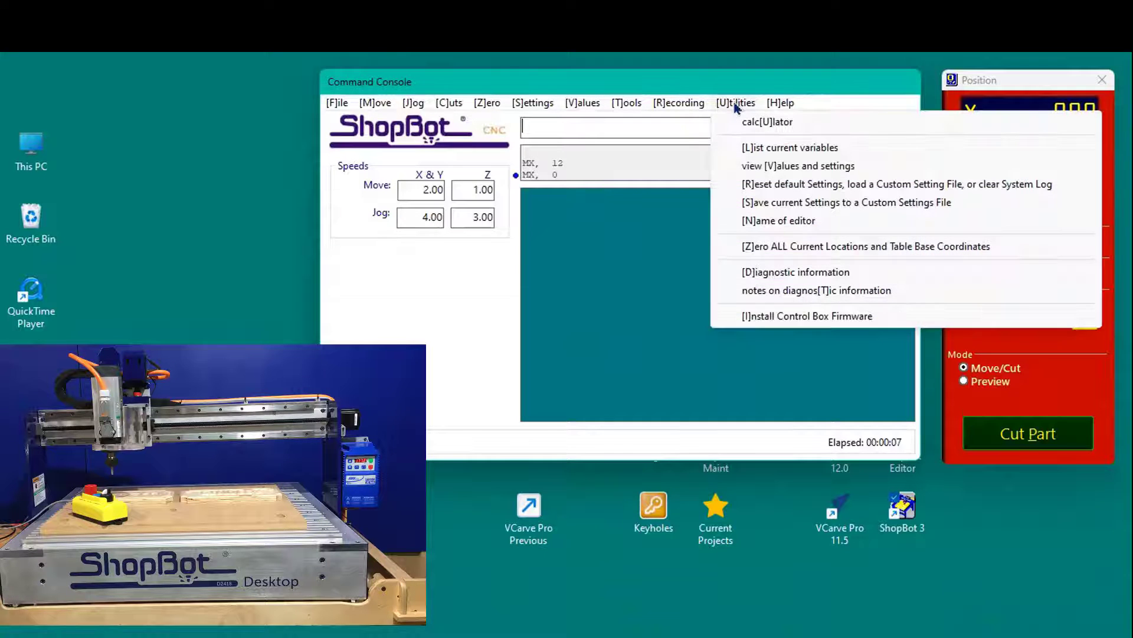
{"action": "left_click", "coordinate": [801, 272]}
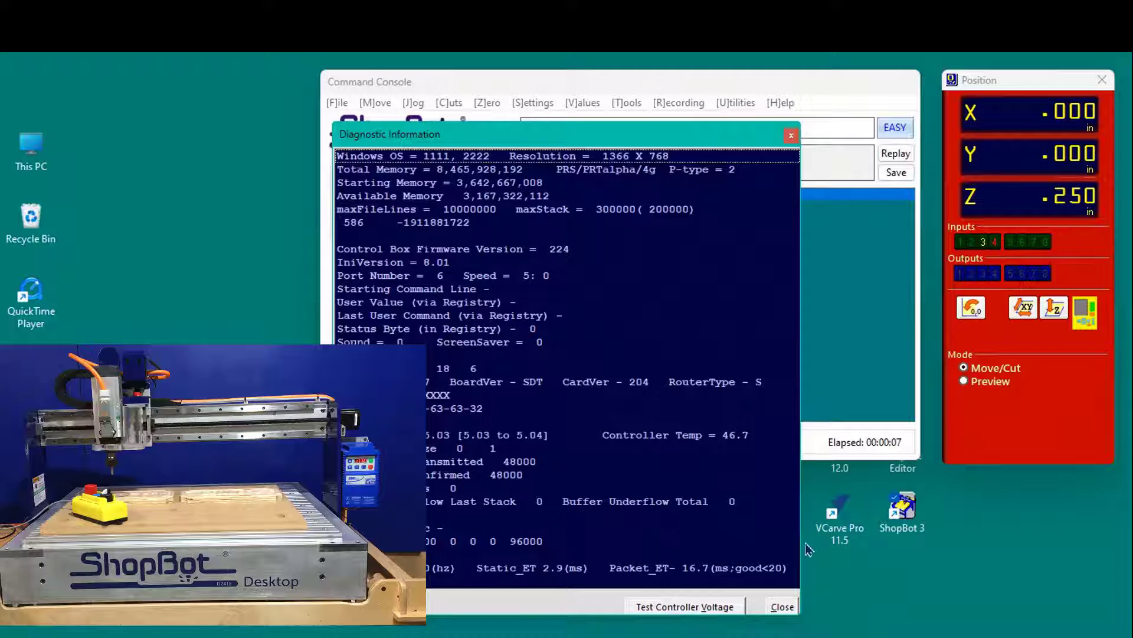
{"action": "left_click", "coordinate": [791, 136]}
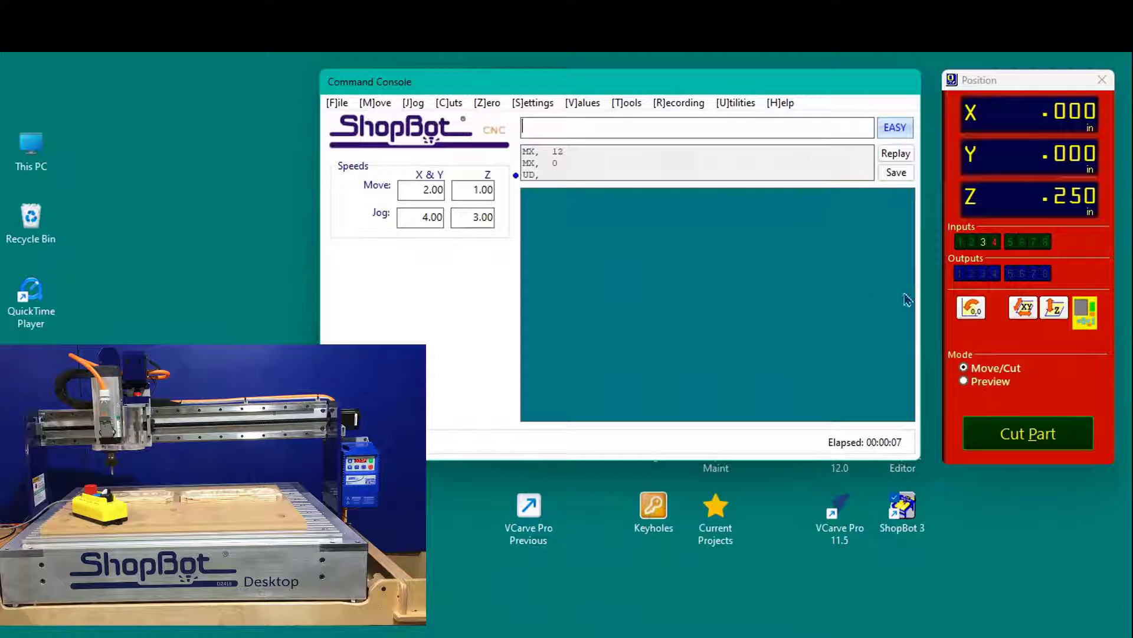
- Use the KeyPad to move the tool in the positive X direction to about 2.49 in, and close the KeyPad
{"action": "left_click", "coordinate": [1085, 311]}
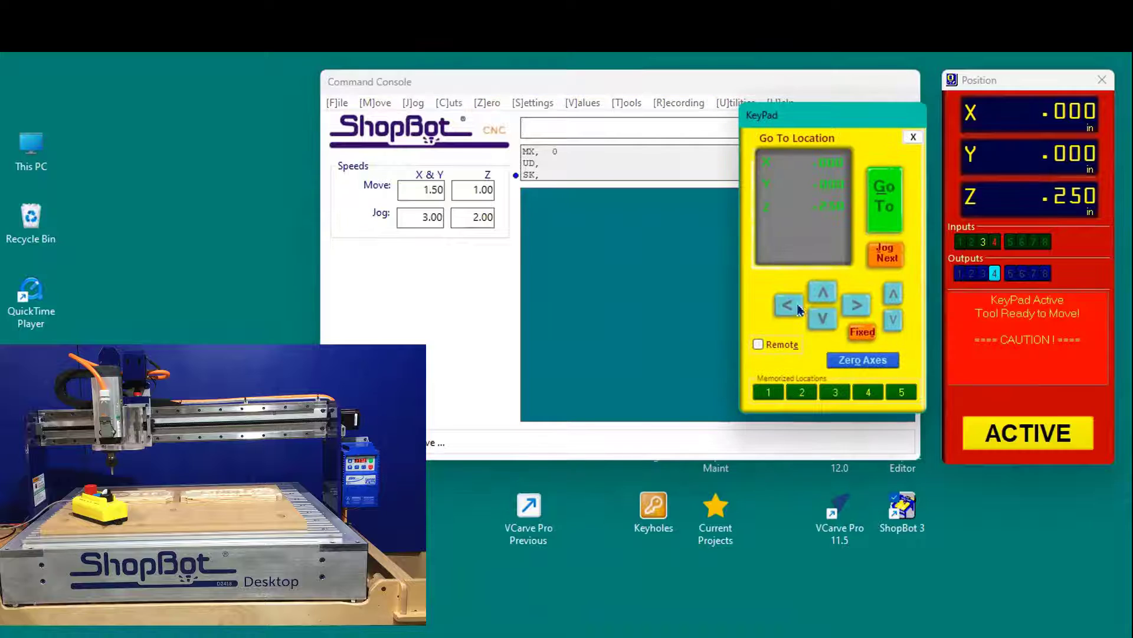
{"action": "left_click", "coordinate": [855, 306]}
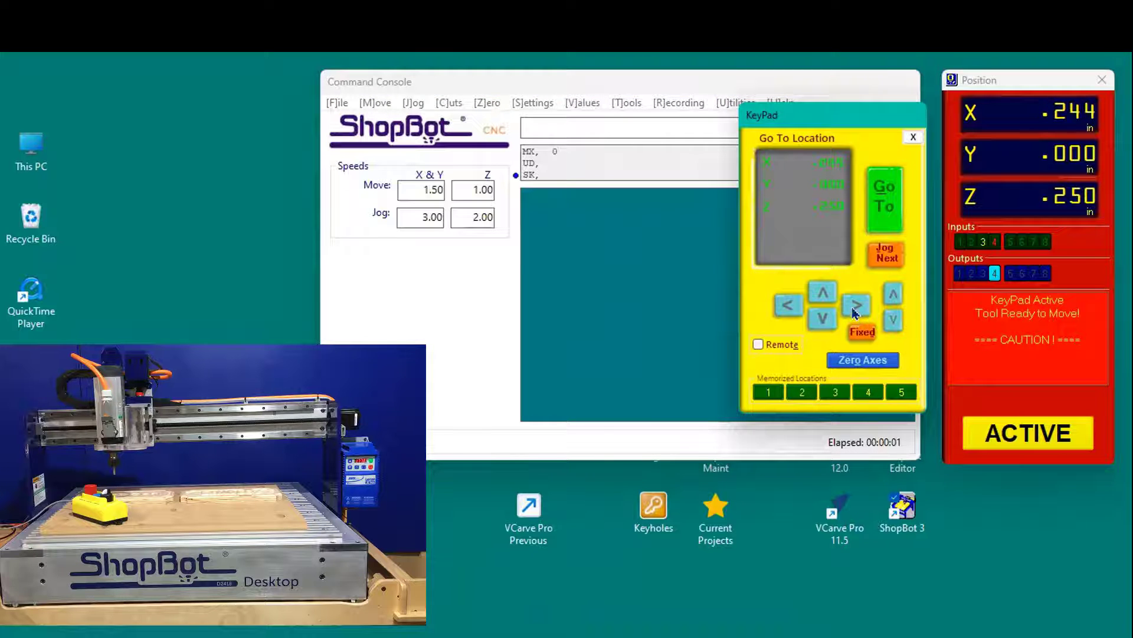
{"action": "left_click", "coordinate": [853, 308]}
{"action": "left_click", "coordinate": [852, 307]}
{"action": "left_click", "coordinate": [848, 304]}
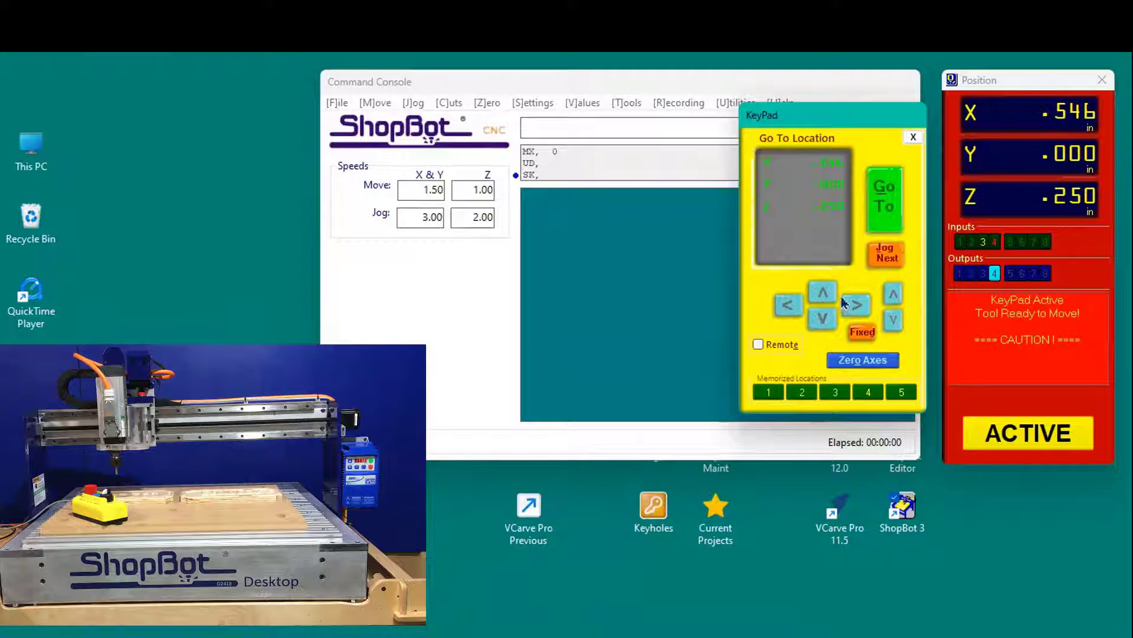
{"action": "left_click", "coordinate": [850, 307]}
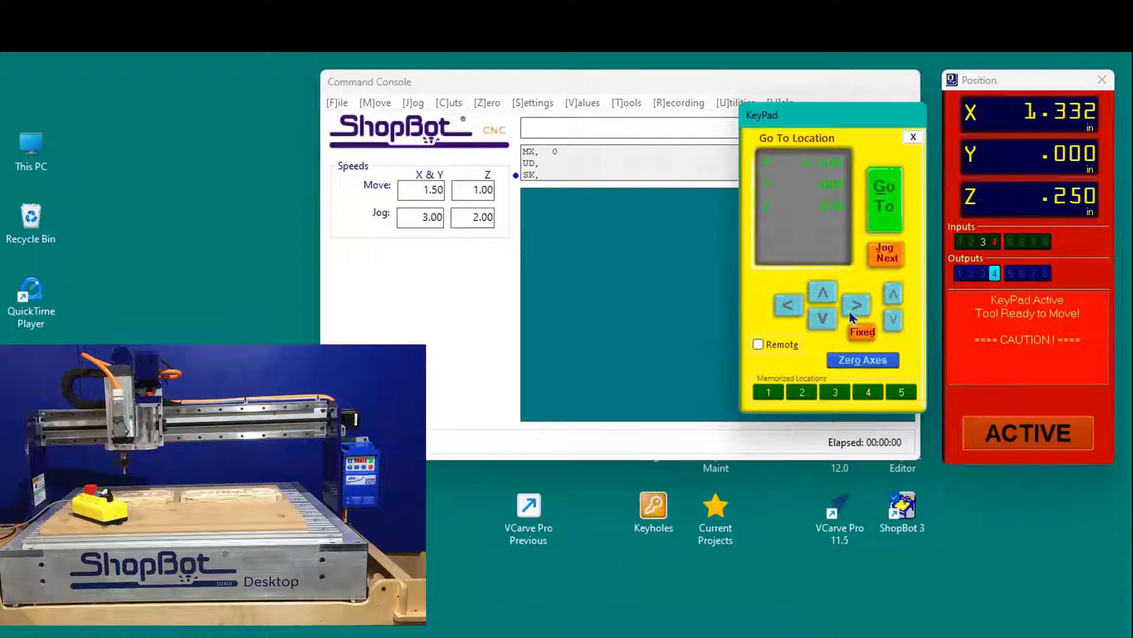
{"action": "left_click", "coordinate": [856, 306]}
{"action": "left_click", "coordinate": [859, 306]}
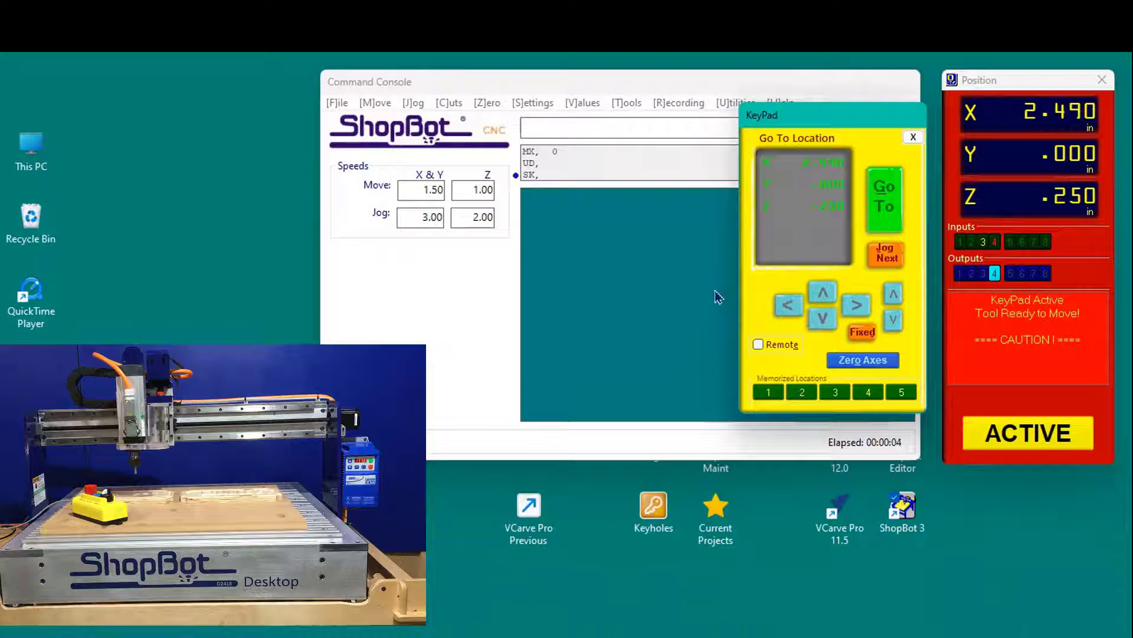
{"action": "left_click", "coordinate": [913, 137]}
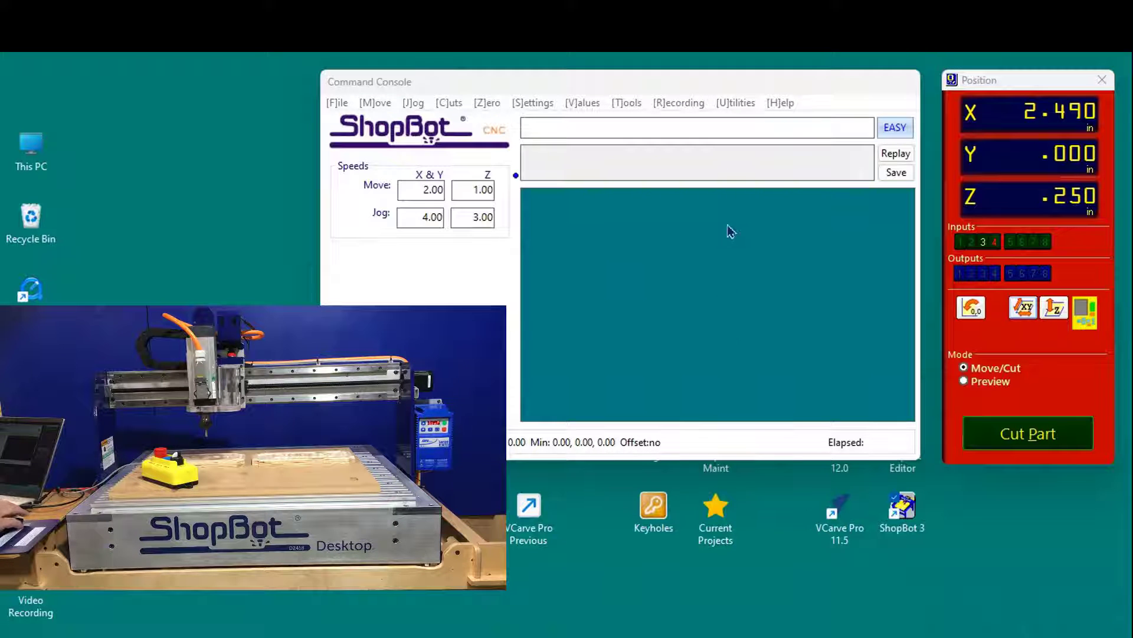
- Run the ShopBot Setup program through its tool settings, Z zero plate and prox switch pages, keeping the existing values, and finish it
{"action": "left_click", "coordinate": [628, 103]}
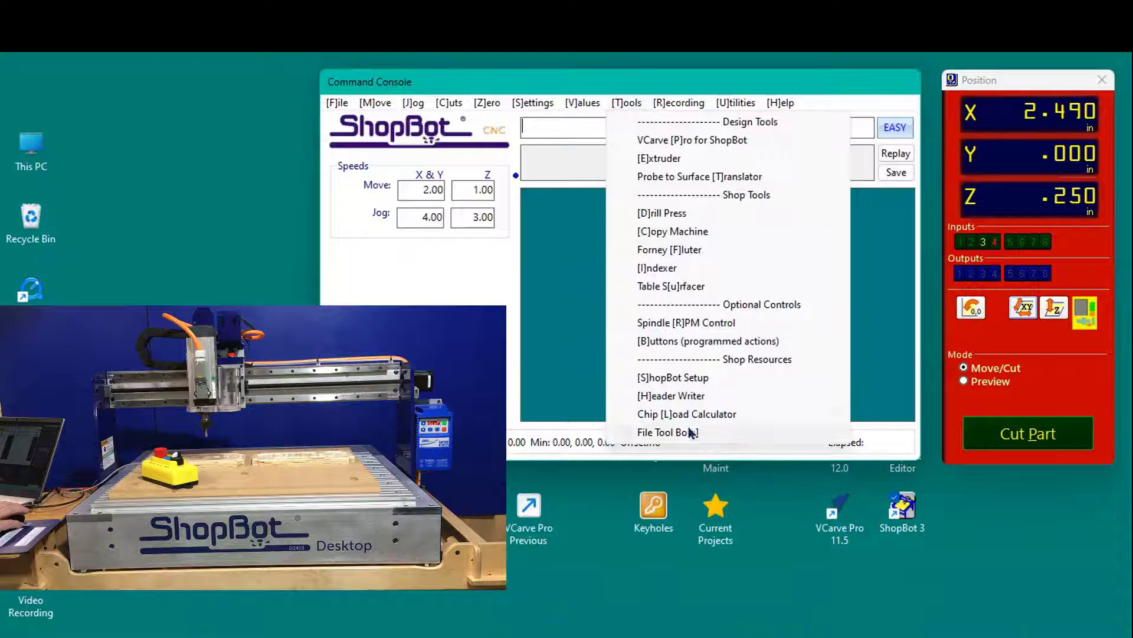
{"action": "left_click", "coordinate": [686, 379]}
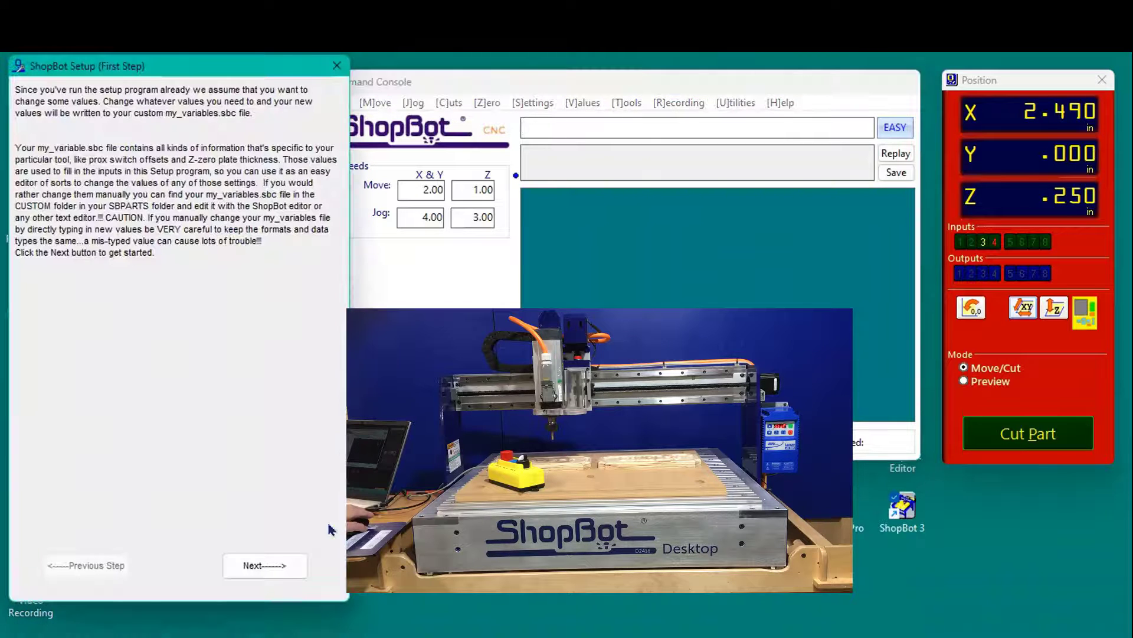
{"action": "left_click", "coordinate": [264, 566]}
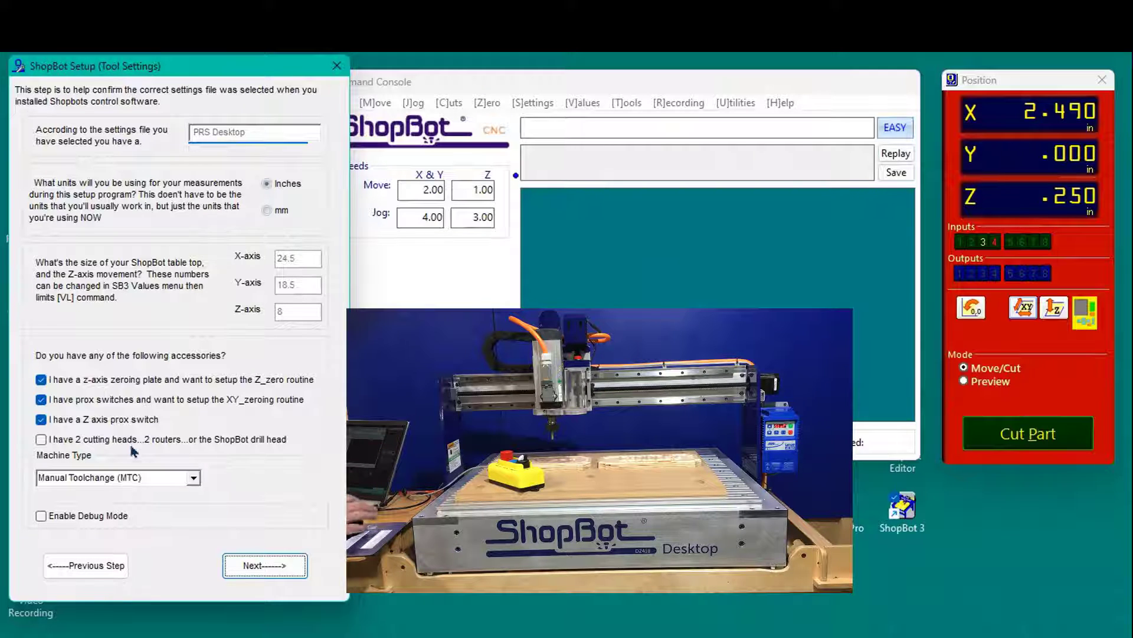
{"action": "left_click", "coordinate": [264, 565]}
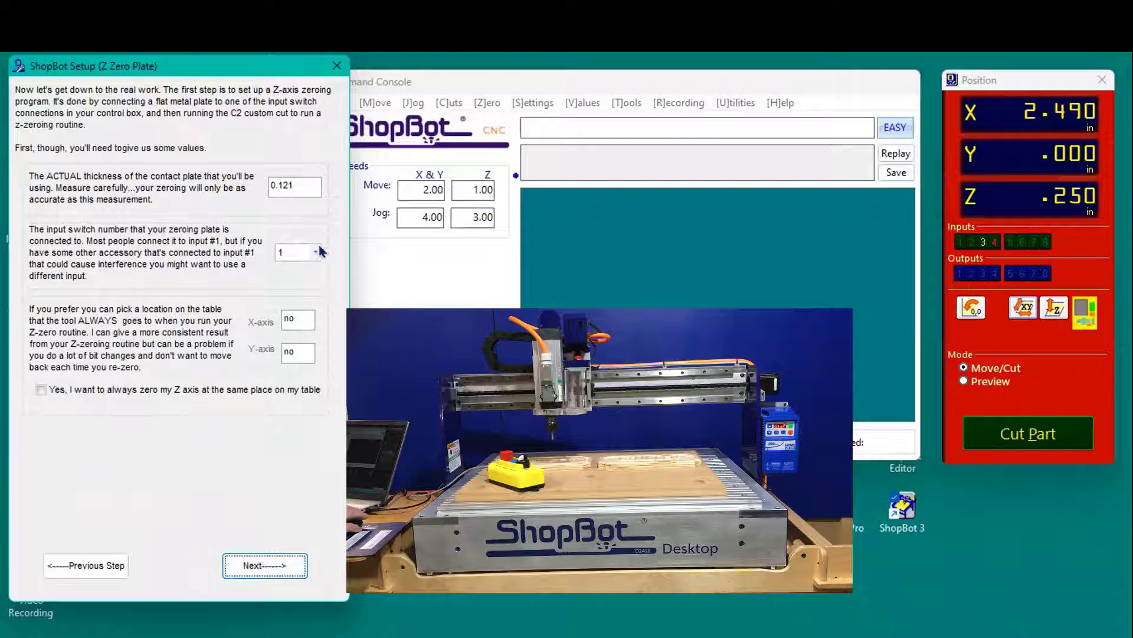
{"action": "left_click", "coordinate": [281, 567]}
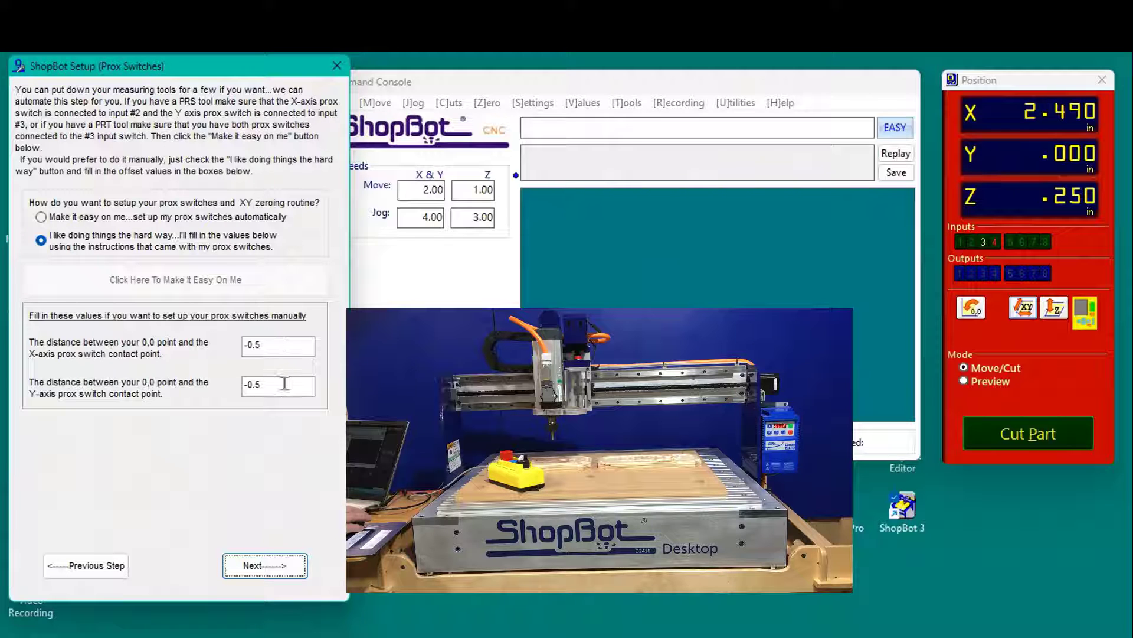
{"action": "left_click", "coordinate": [269, 568]}
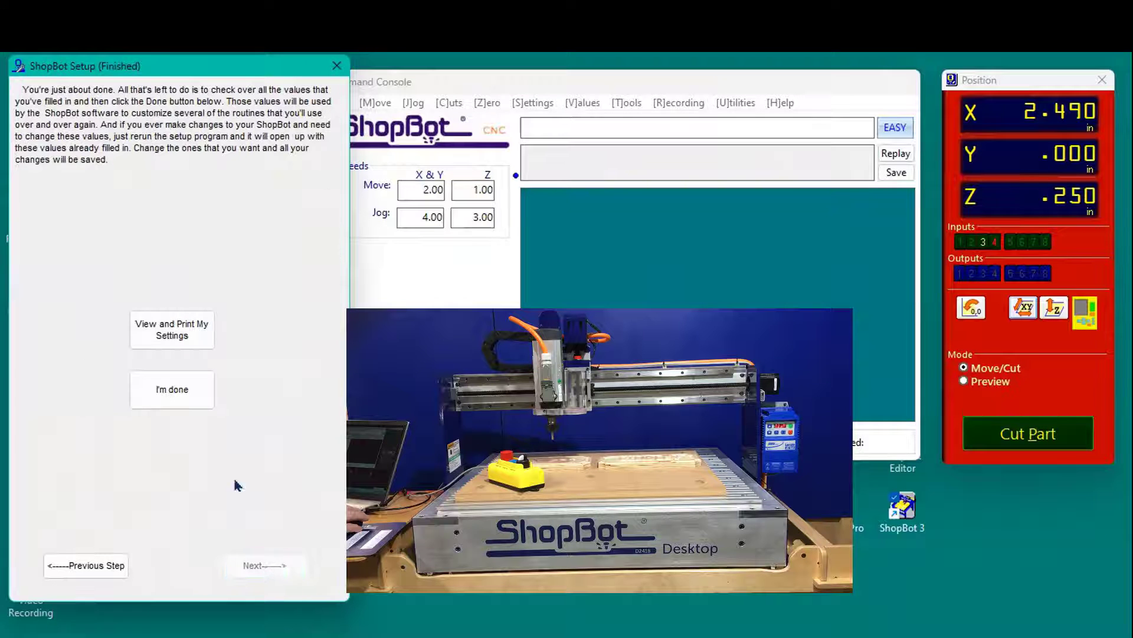
{"action": "left_click", "coordinate": [172, 389]}
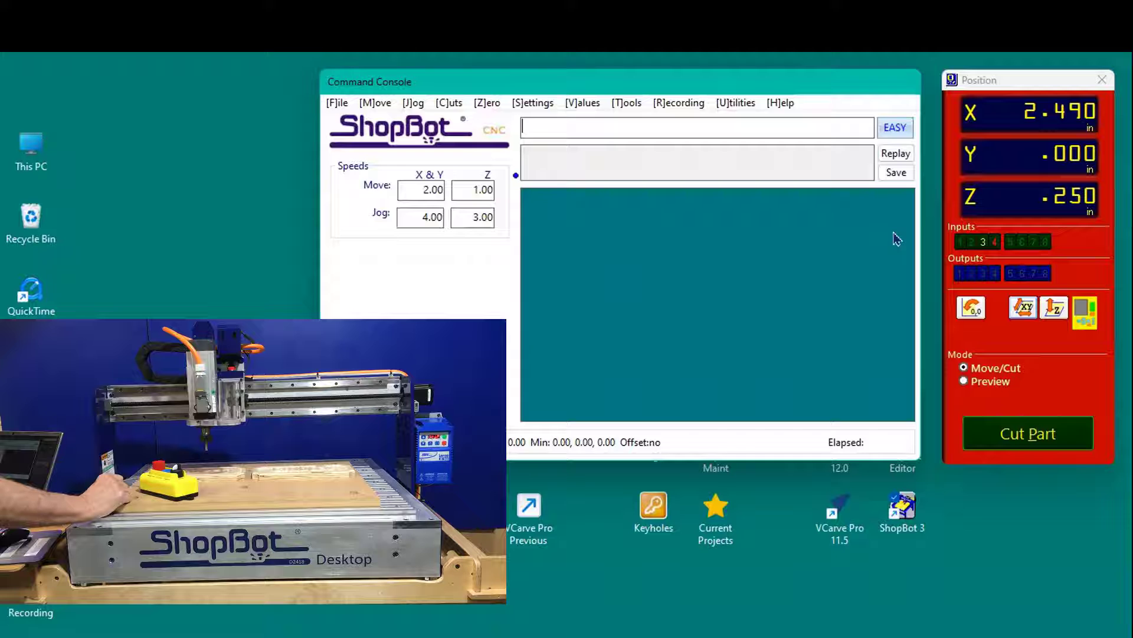
- Test the router/spindle by switching output 1 on and off with the KeyPad active, and close the KeyPad
{"action": "left_click", "coordinate": [1085, 319]}
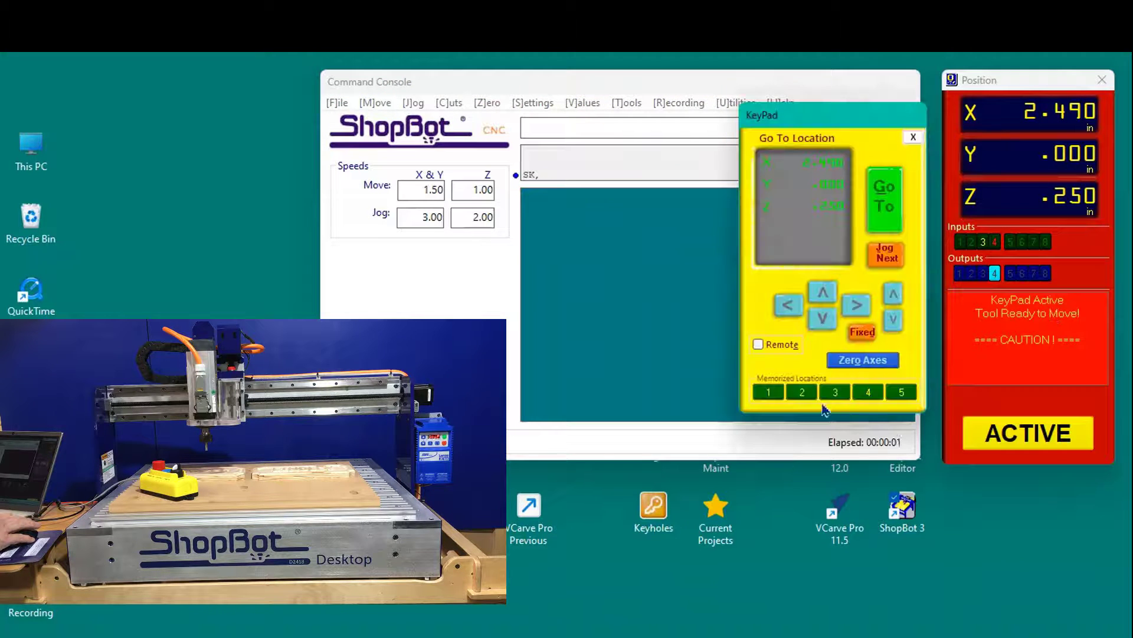
{"action": "mouse_move", "coordinate": [843, 405]}
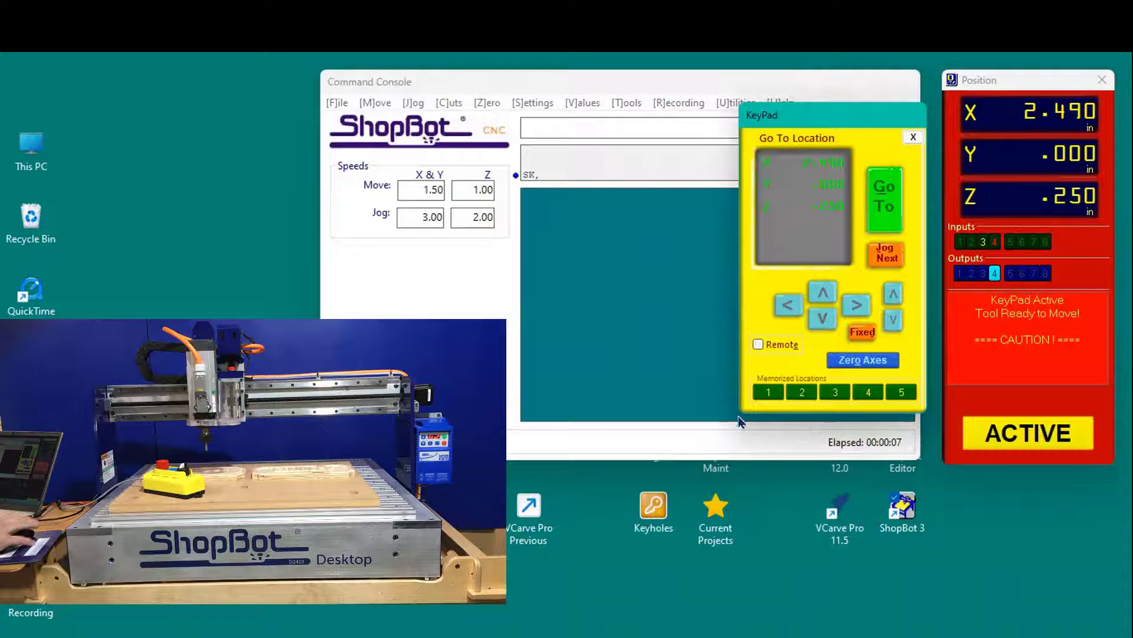
{"action": "left_click", "coordinate": [961, 273]}
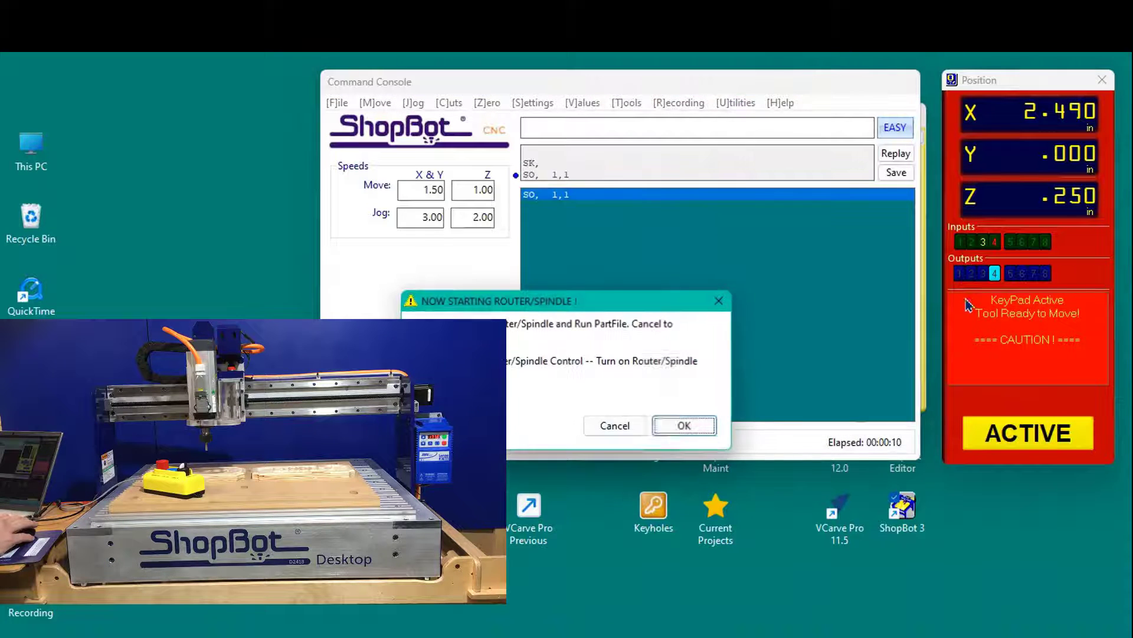
{"action": "left_click", "coordinate": [686, 426]}
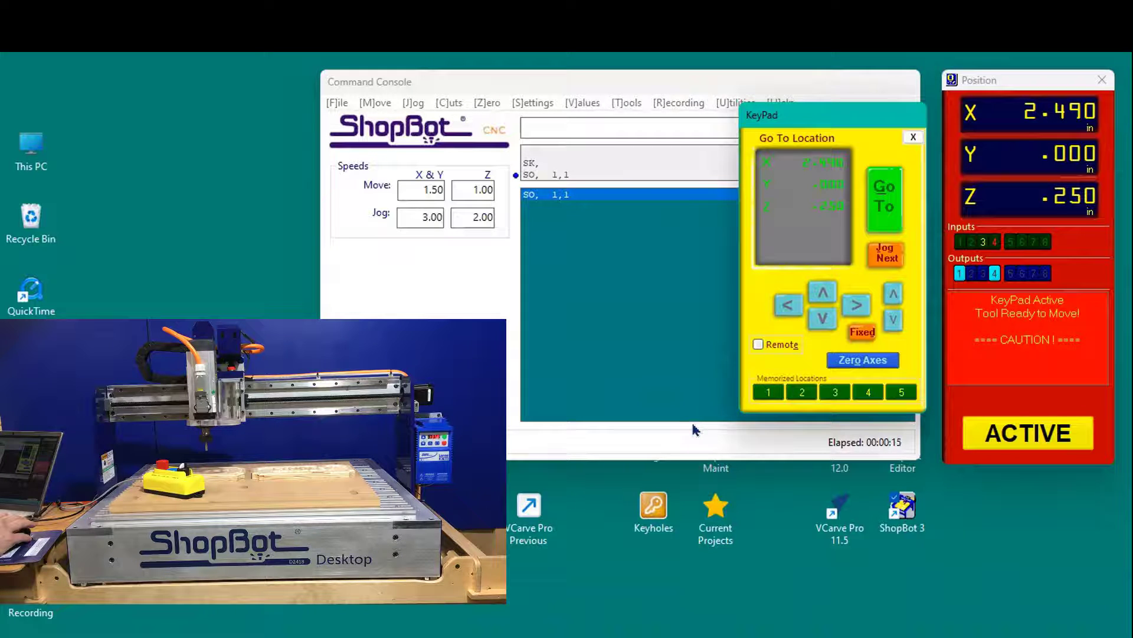
{"action": "left_click", "coordinate": [959, 274]}
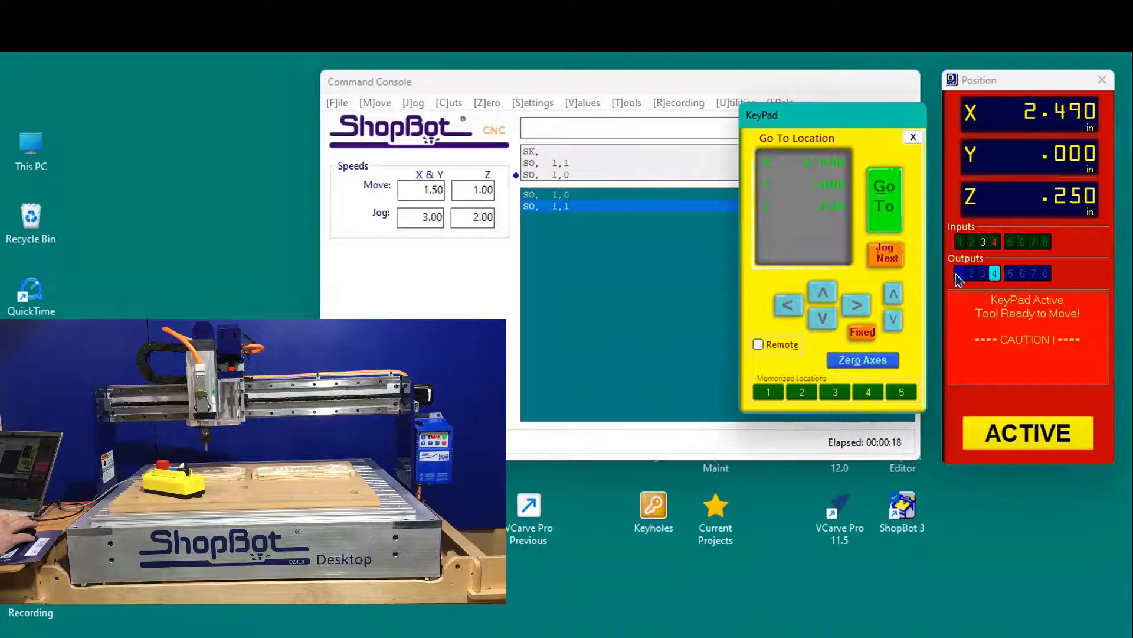
{"action": "left_click", "coordinate": [912, 138]}
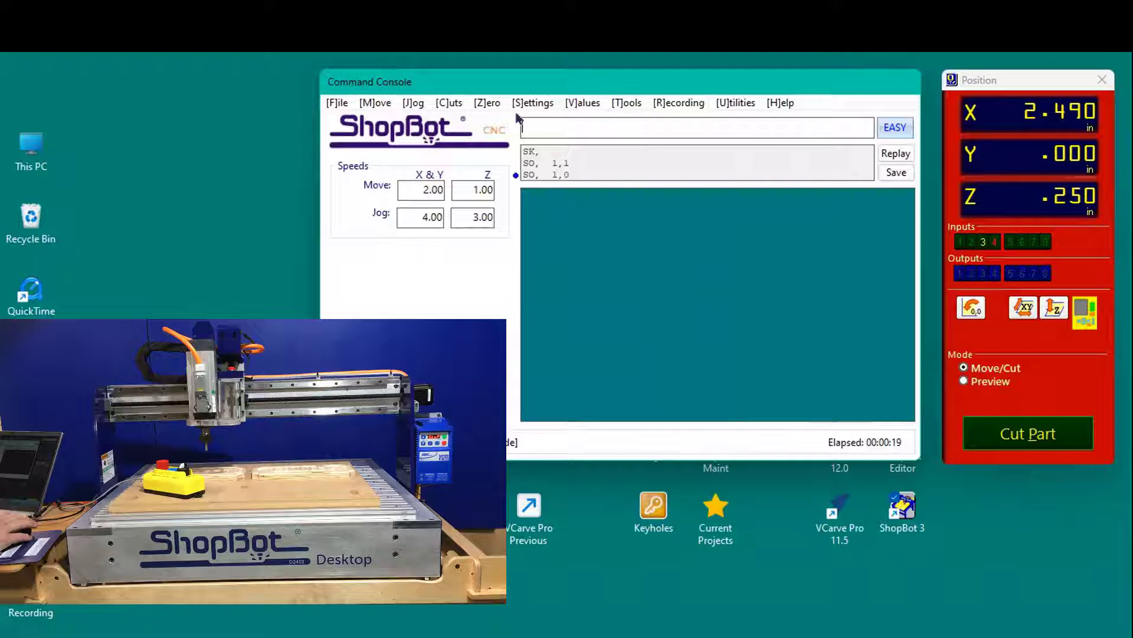
{"action": "left_click", "coordinate": [444, 106]}
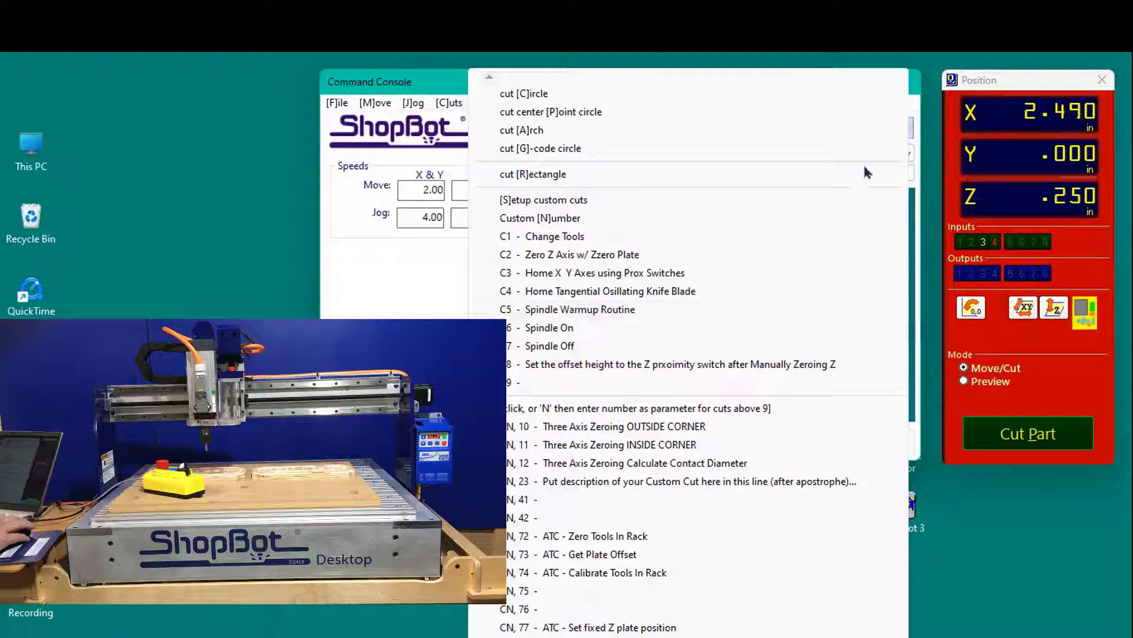
{"action": "left_click", "coordinate": [972, 535]}
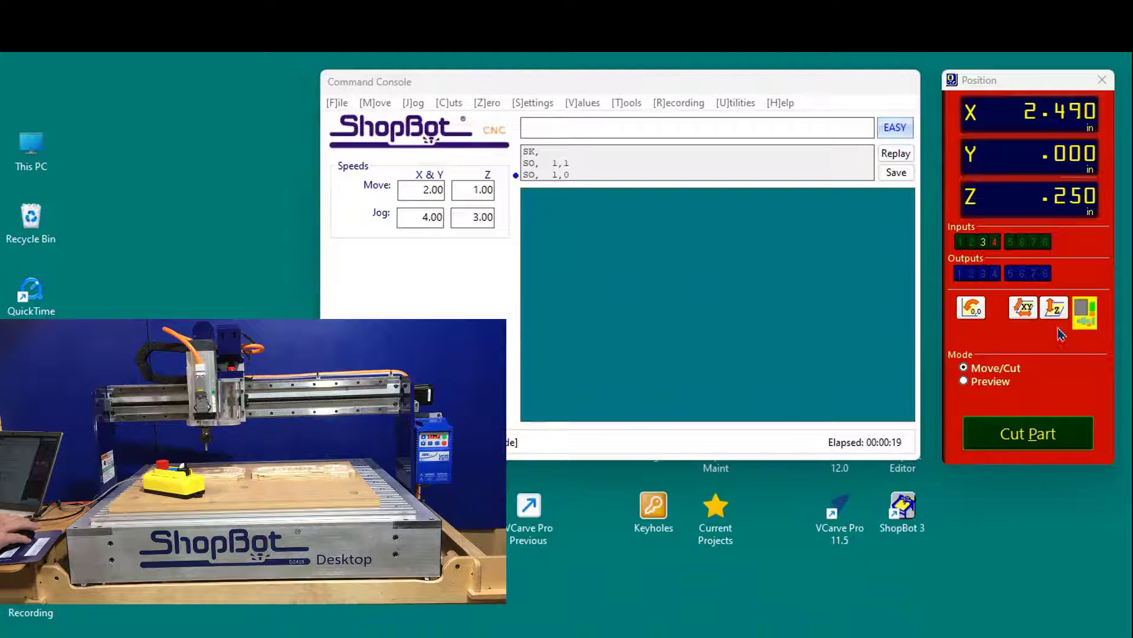
- Start the router/spindle by switching on output 1 with the KeyPad active, and close the KeyPad
{"action": "left_click", "coordinate": [1085, 312]}
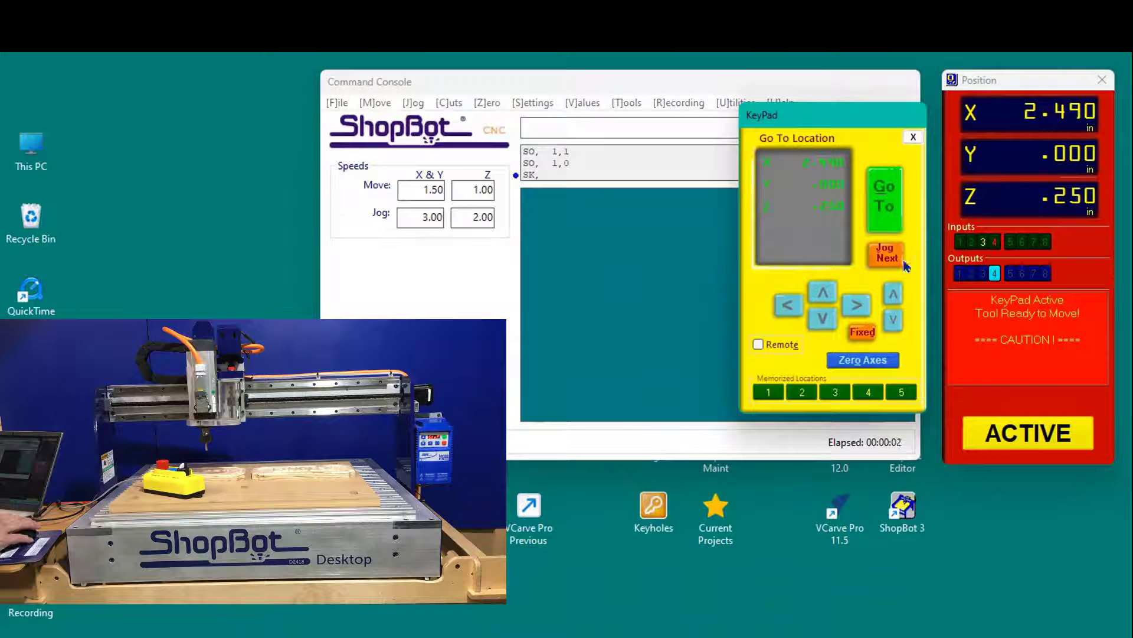
{"action": "left_click", "coordinate": [960, 274]}
{"action": "left_click", "coordinate": [702, 434]}
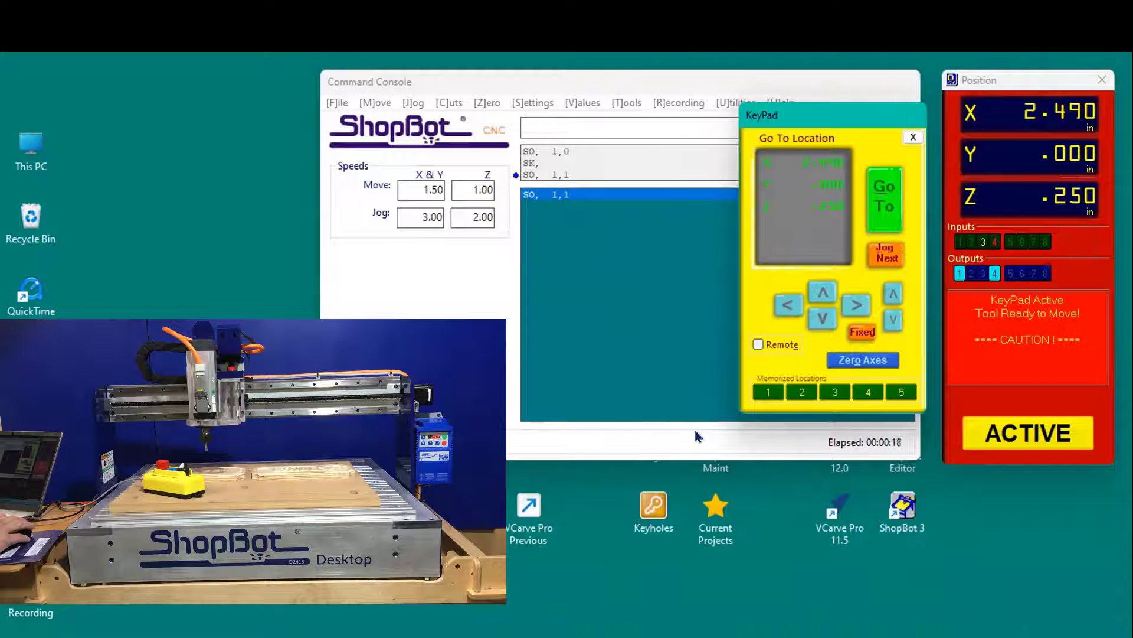
{"action": "left_click", "coordinate": [913, 136]}
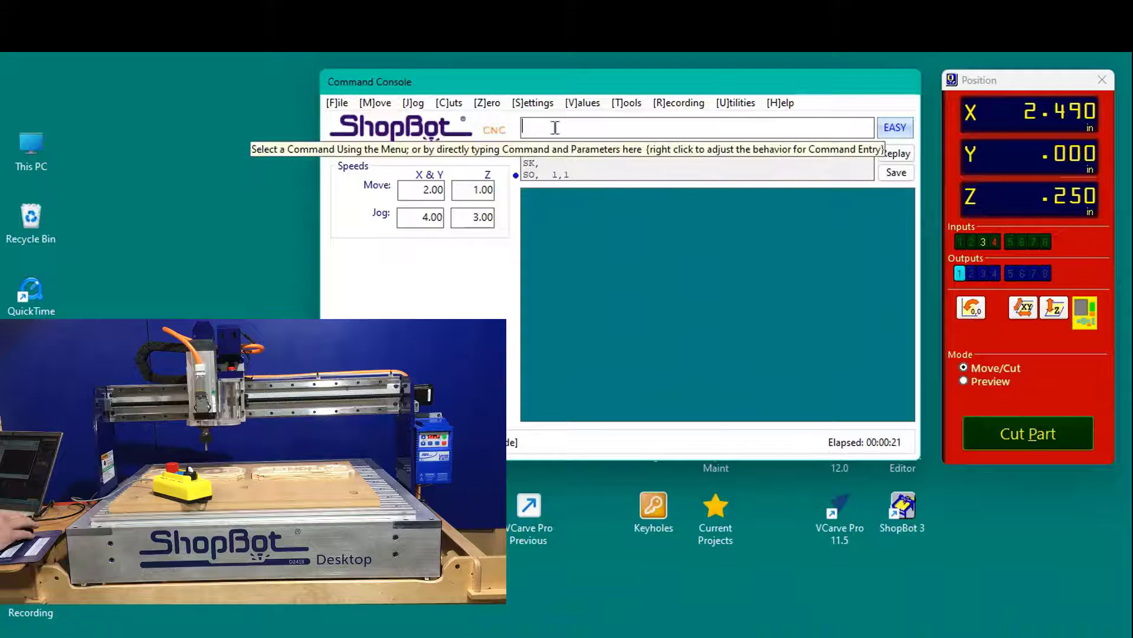
{"action": "key", "text": "j"}
{"action": "key", "text": "x"}
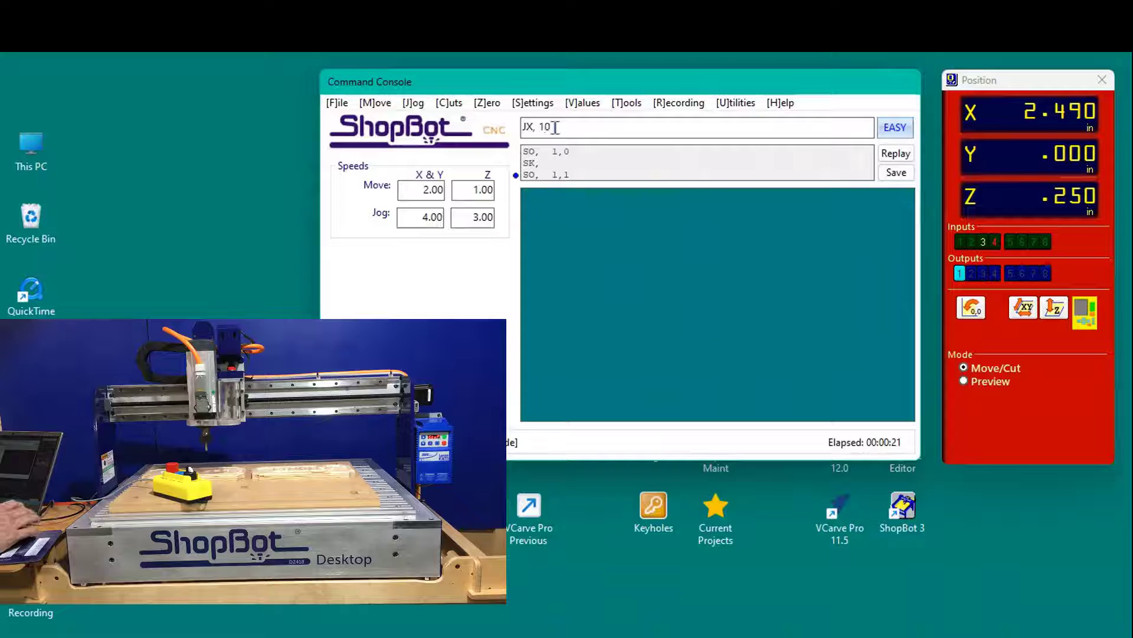
{"action": "type", "text": "10"}
{"action": "key", "text": "Return"}
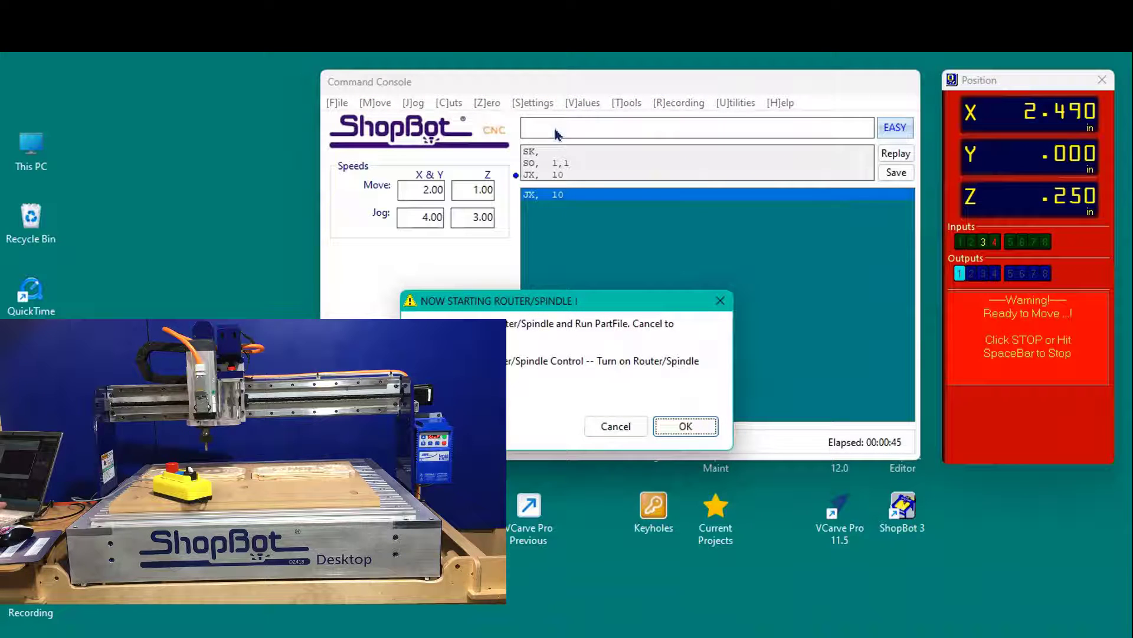
{"action": "left_click", "coordinate": [679, 428]}
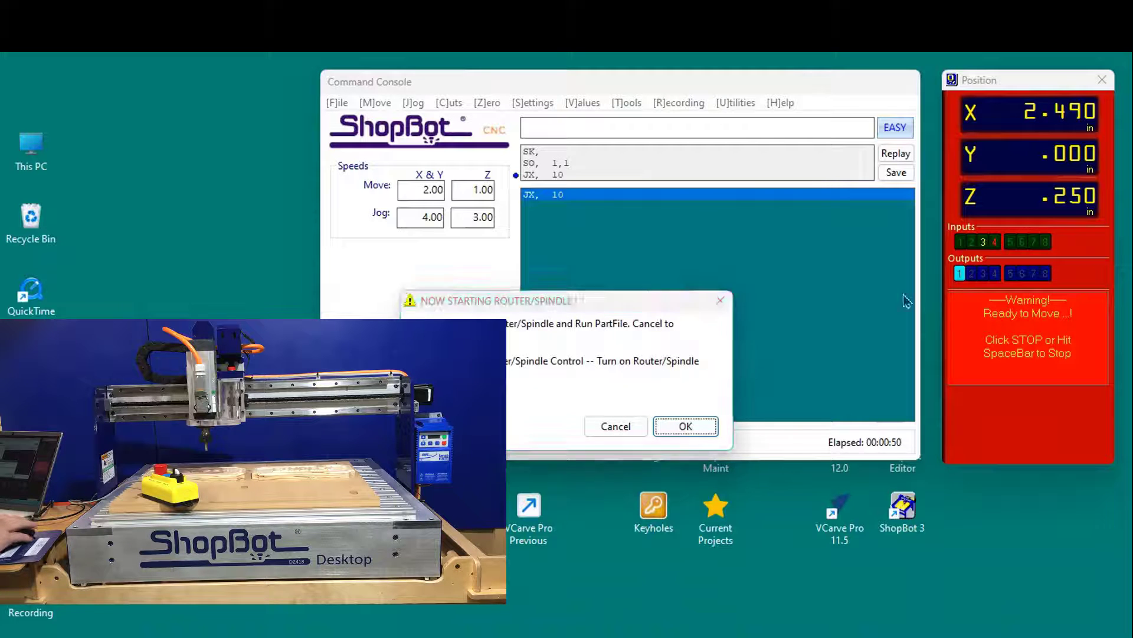
{"action": "left_click", "coordinate": [614, 426]}
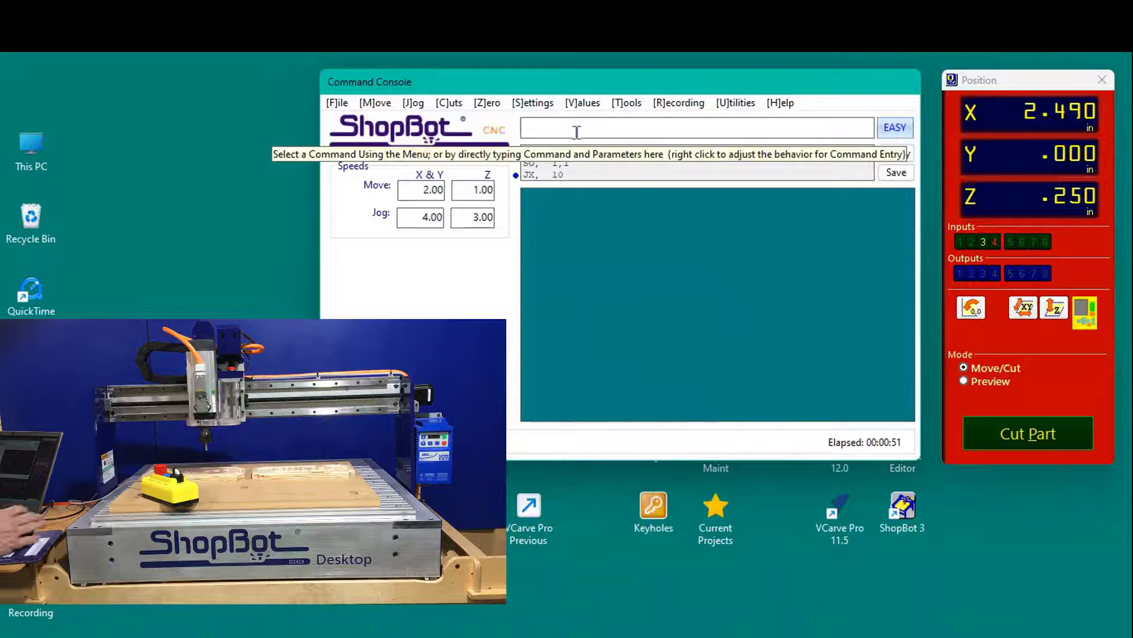
- Jog the X axis to 10 in with the JX command
{"action": "key", "text": "j"}
{"action": "key", "text": "x"}
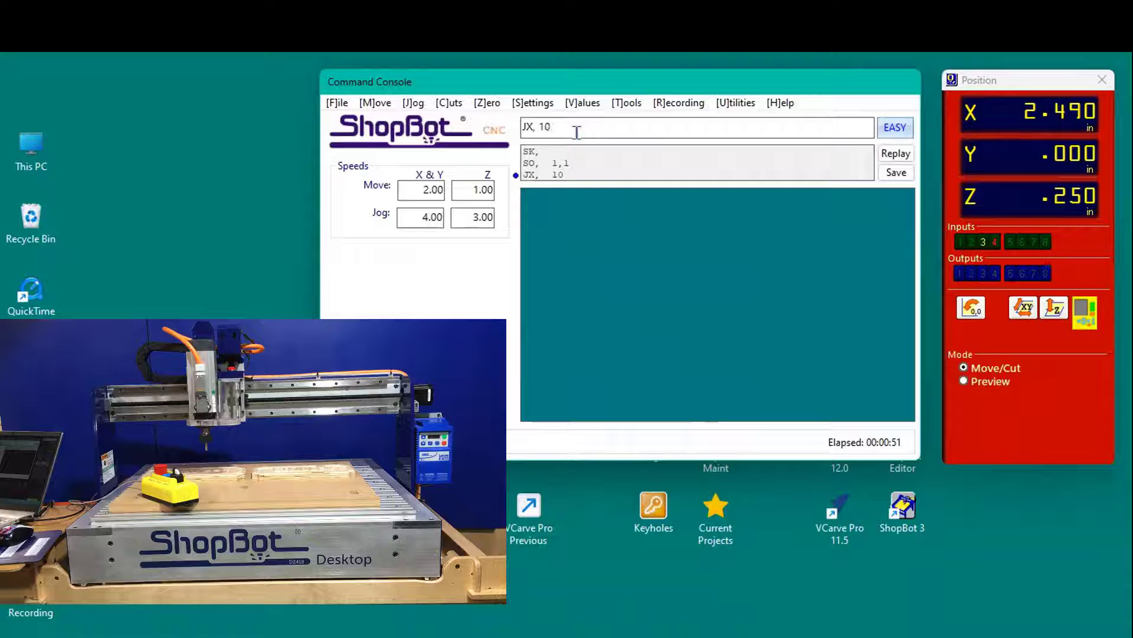
{"action": "key", "text": "Return"}
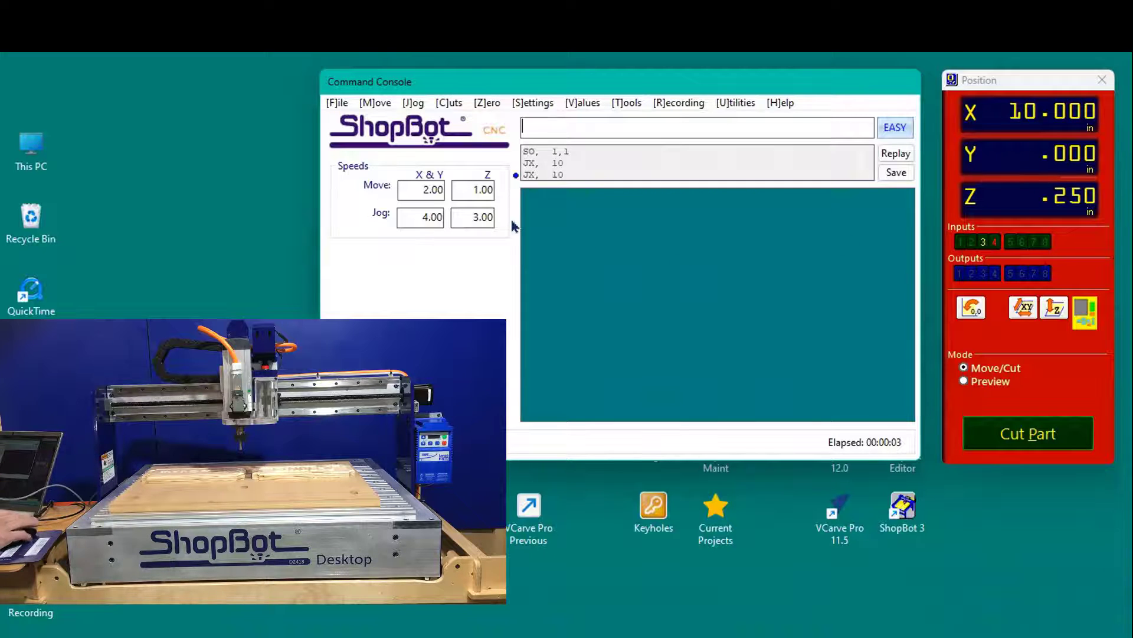
- Home the X and Y axes with the prox switches, choosing to update the Z location to the last Z-zero measurement
{"action": "left_click", "coordinate": [446, 103]}
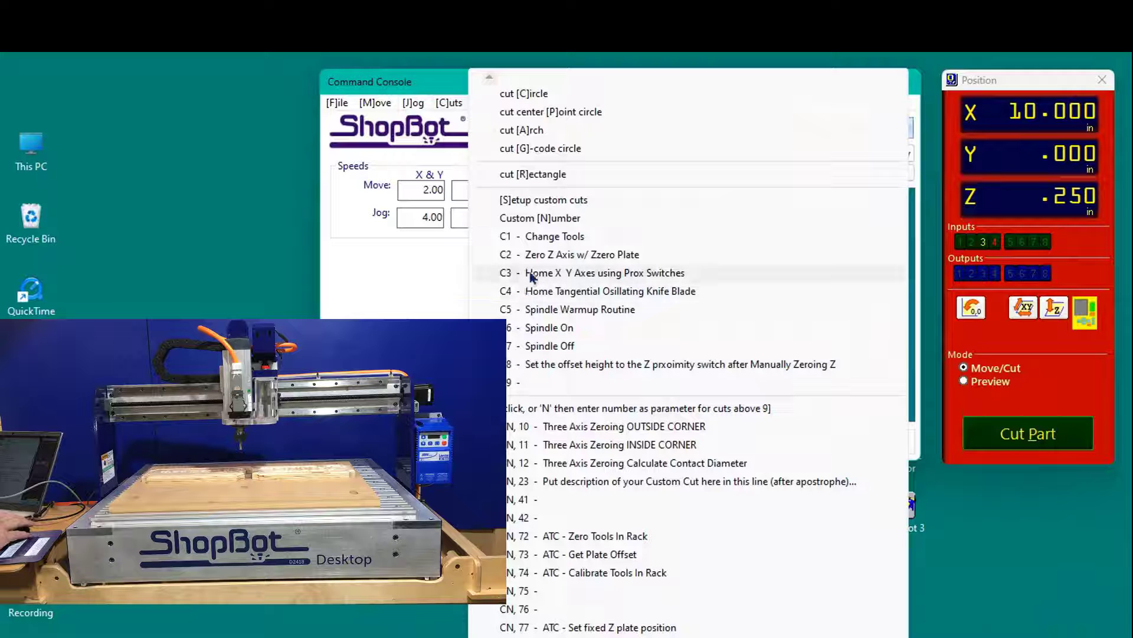
{"action": "left_click", "coordinate": [1001, 483]}
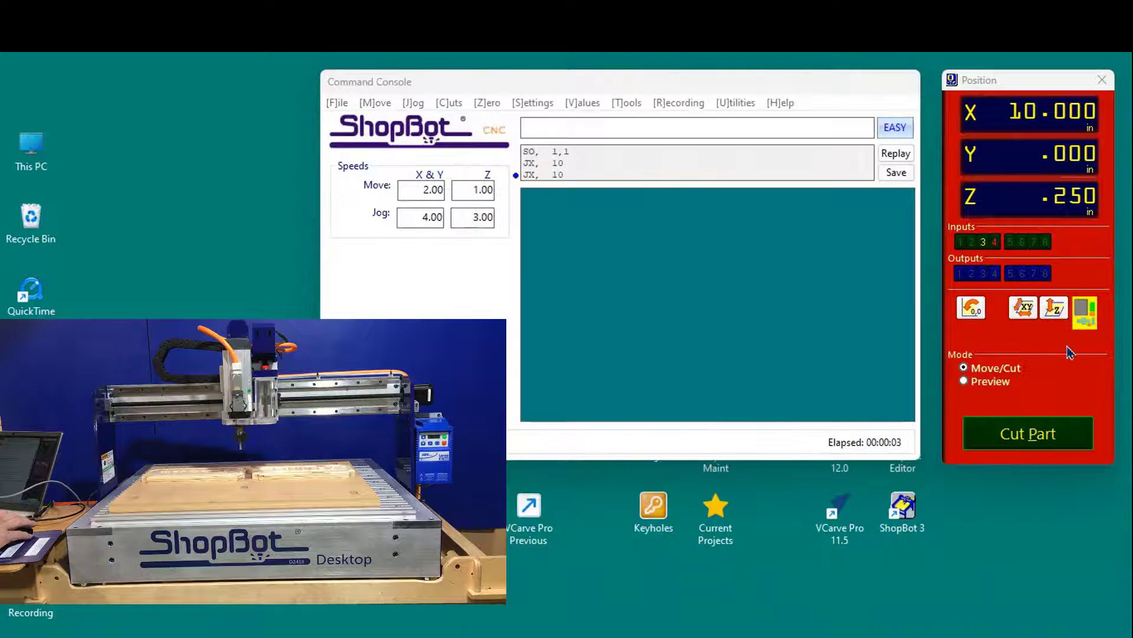
{"action": "left_click", "coordinate": [1023, 310]}
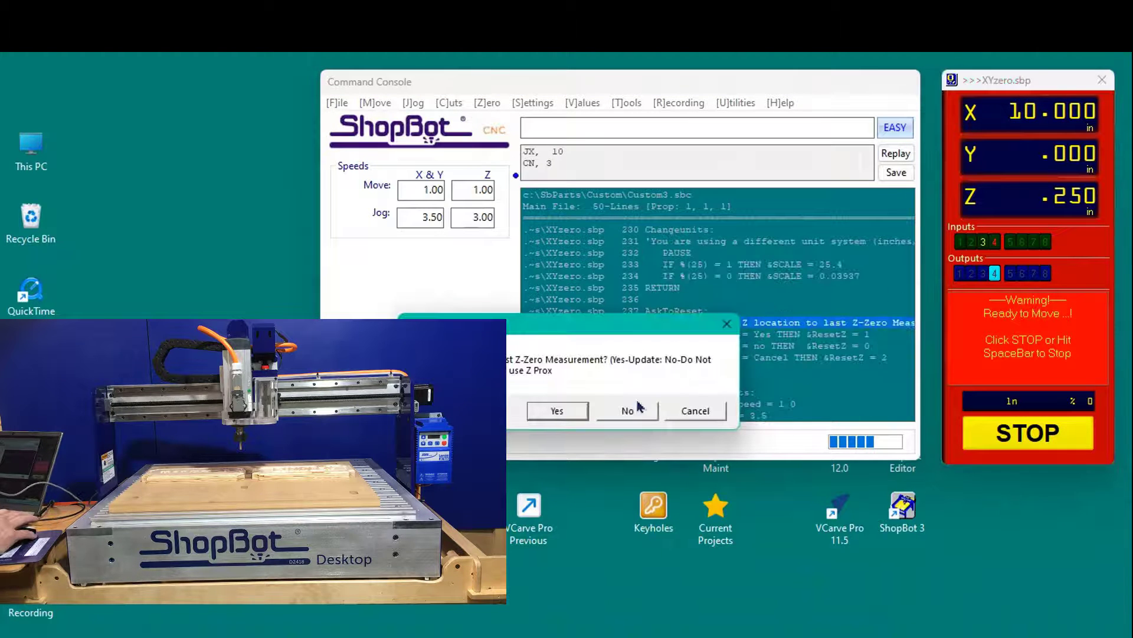
{"action": "left_click", "coordinate": [555, 412]}
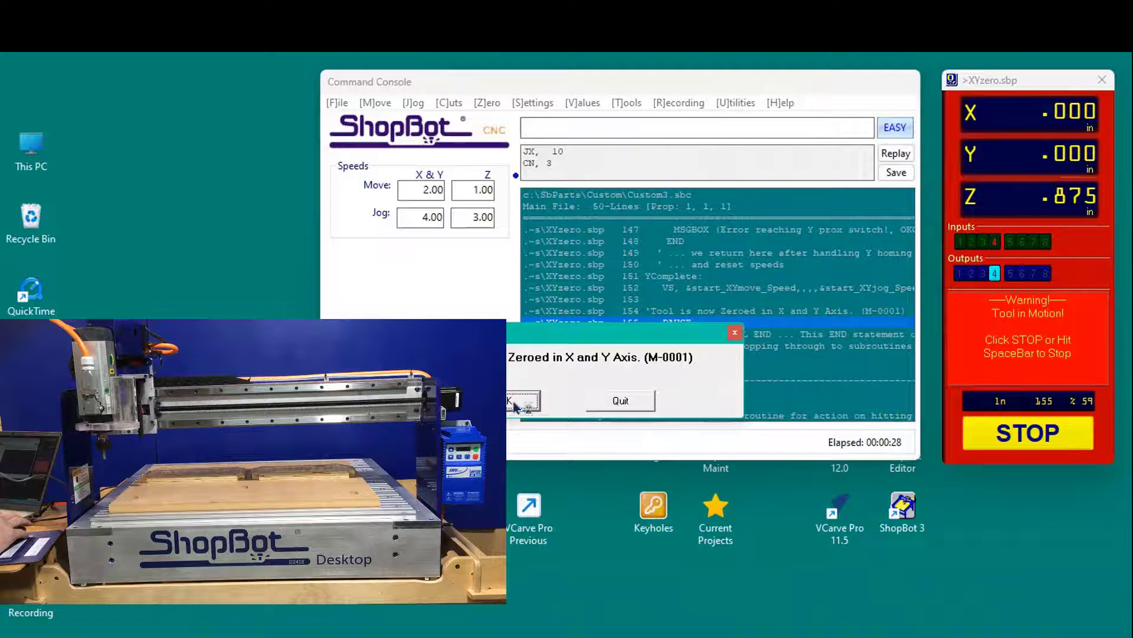
{"action": "left_click", "coordinate": [513, 401]}
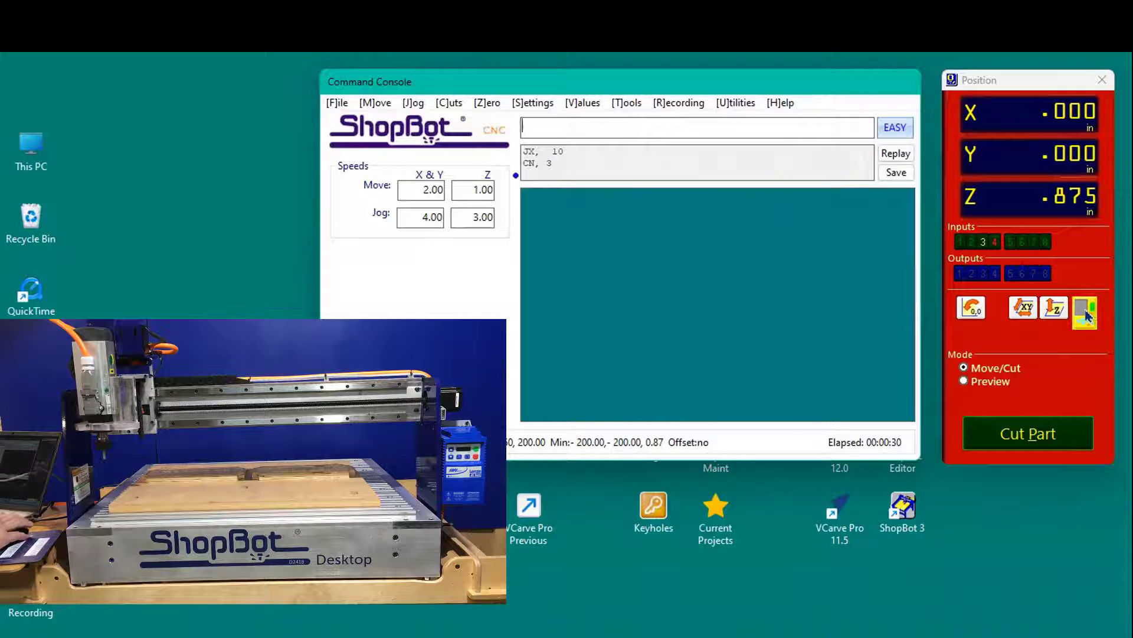
- Use the KeyPad to move the tool diagonally in positive X and Y, send it to memorized location 4, and close the KeyPad
{"action": "left_click", "coordinate": [1085, 311]}
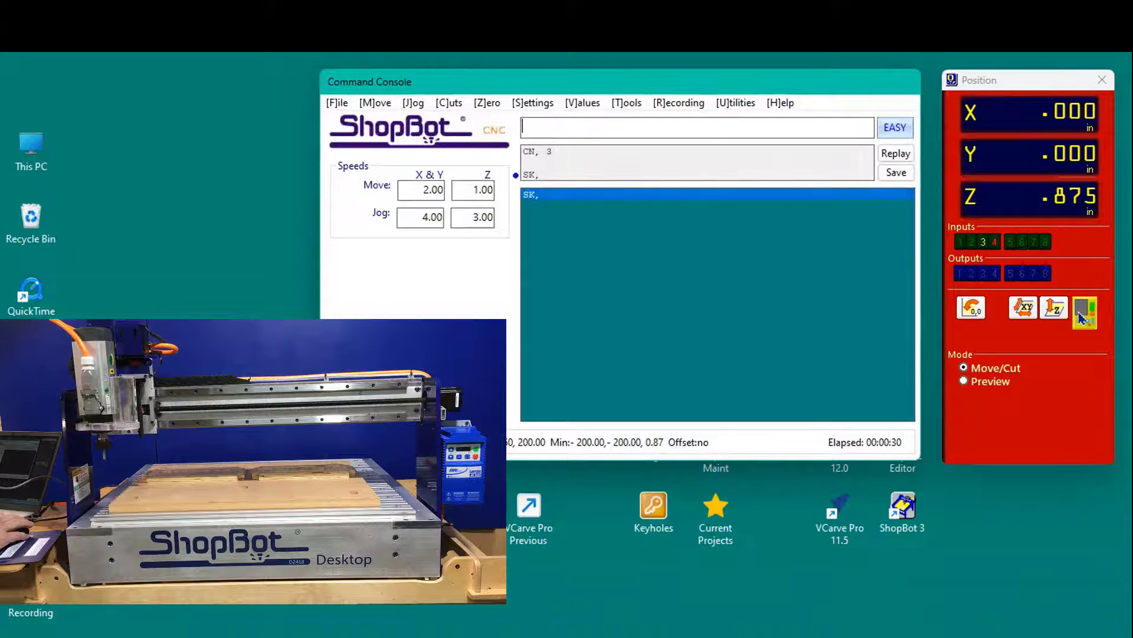
{"action": "left_click", "coordinate": [844, 292]}
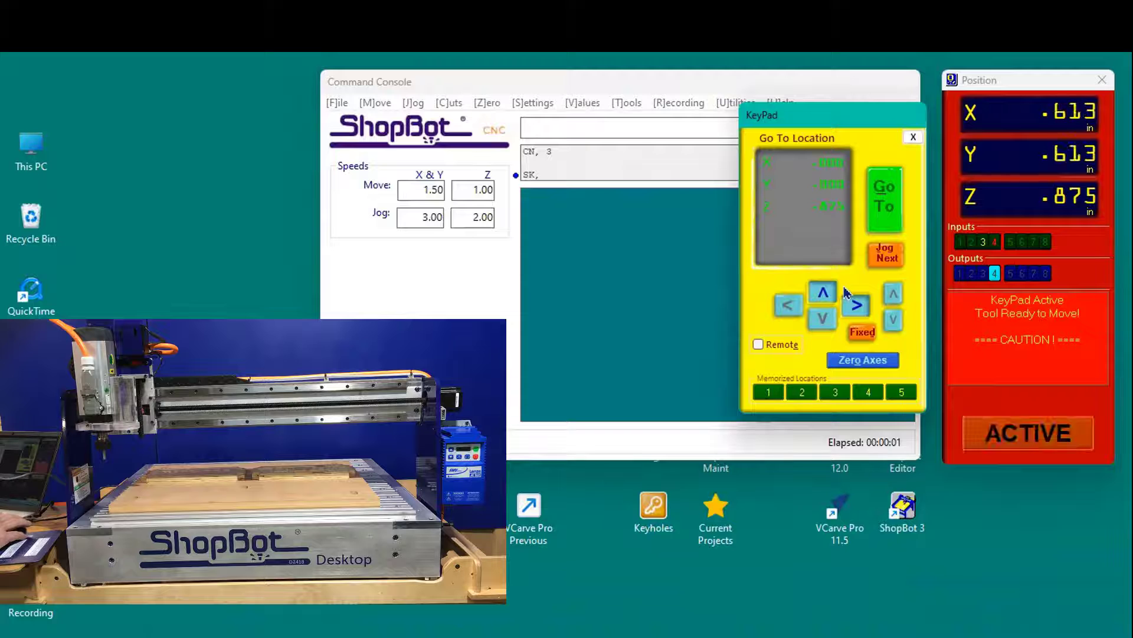
{"action": "left_click", "coordinate": [870, 392]}
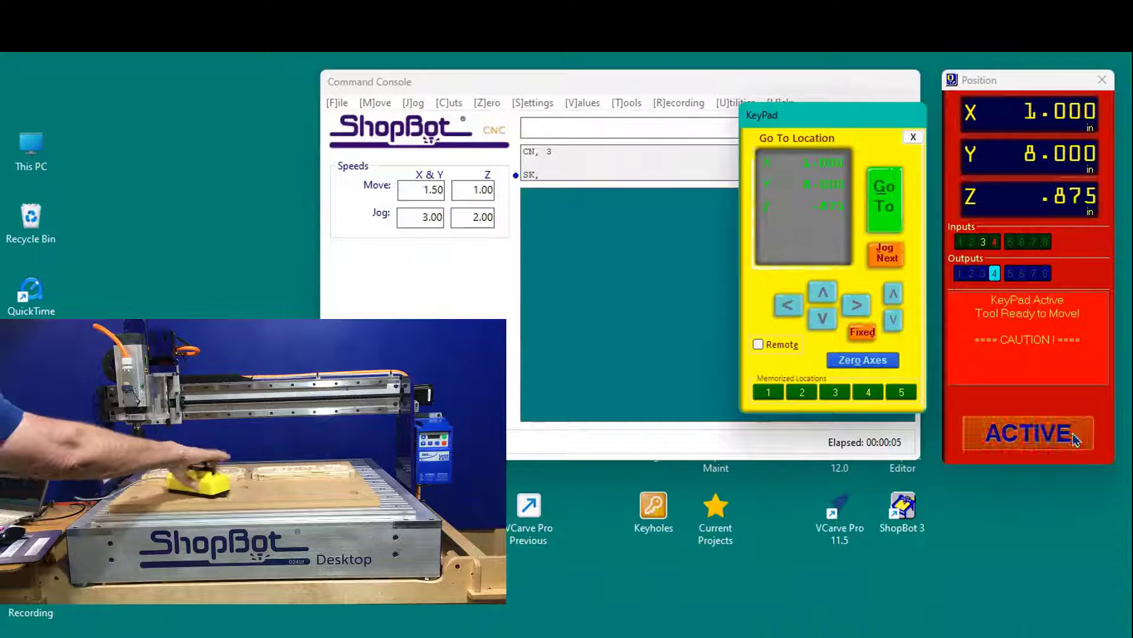
{"action": "key", "text": "Escape"}
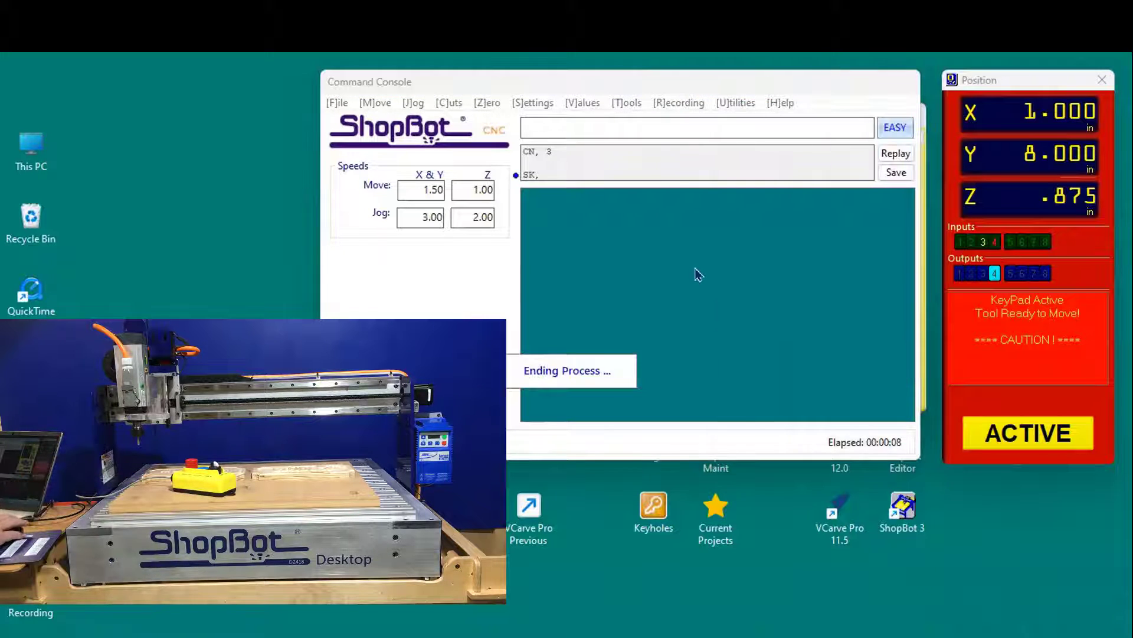
- Try to start Spindle RPM Control and dismiss its message
{"action": "left_click", "coordinate": [624, 105]}
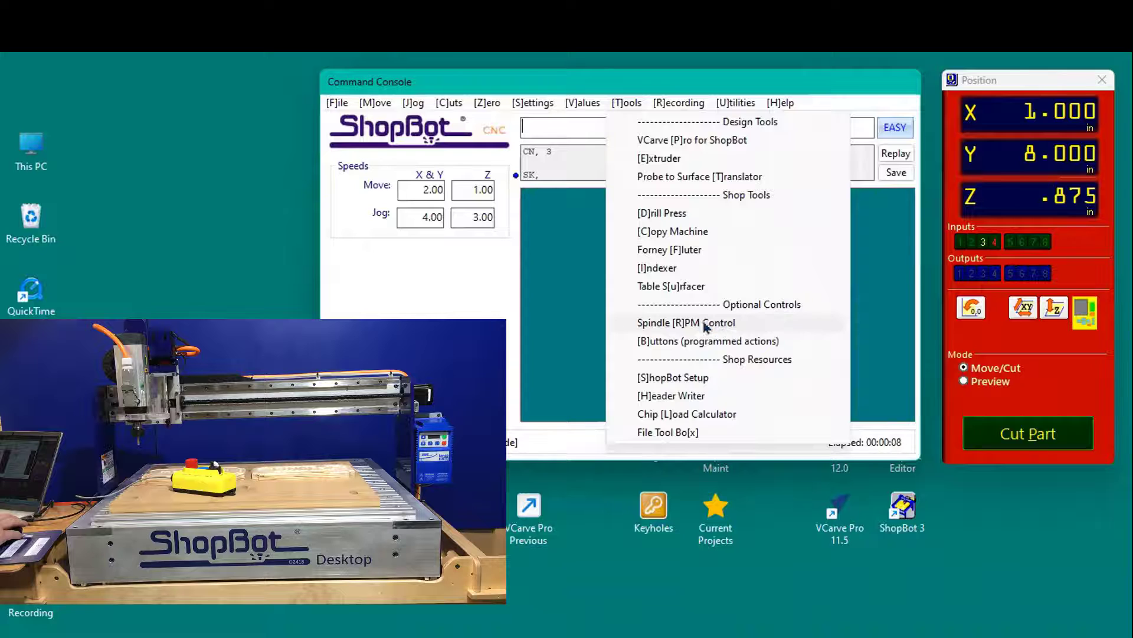
{"action": "left_click", "coordinate": [682, 323]}
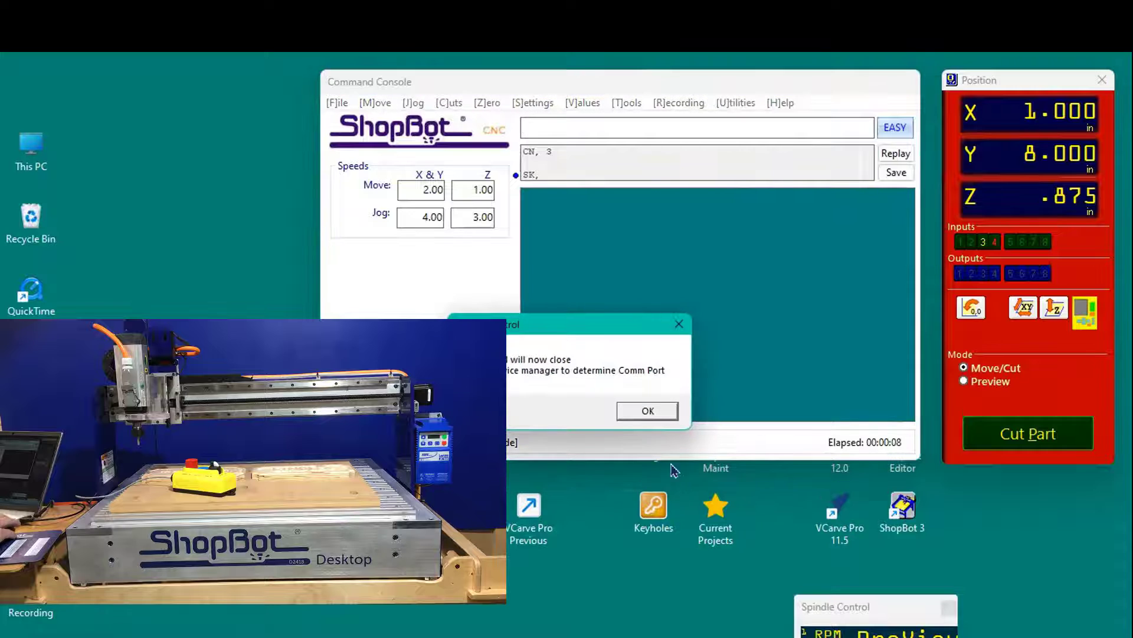
{"action": "left_click", "coordinate": [648, 407]}
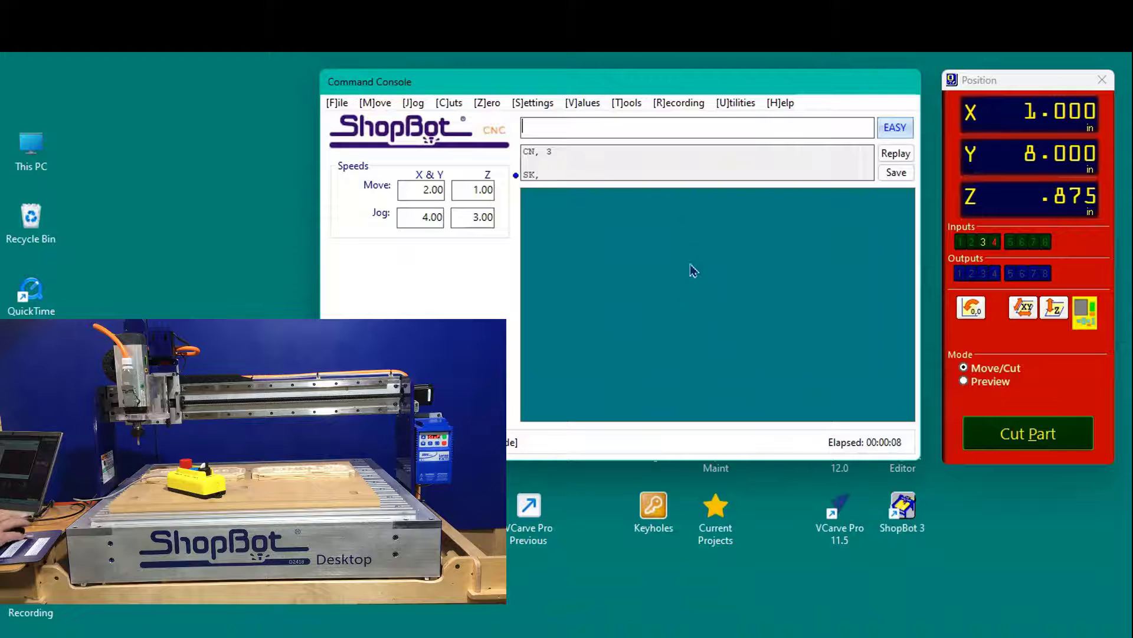
- Review the axis unit values and accept them without changes
{"action": "left_click", "coordinate": [572, 104]}
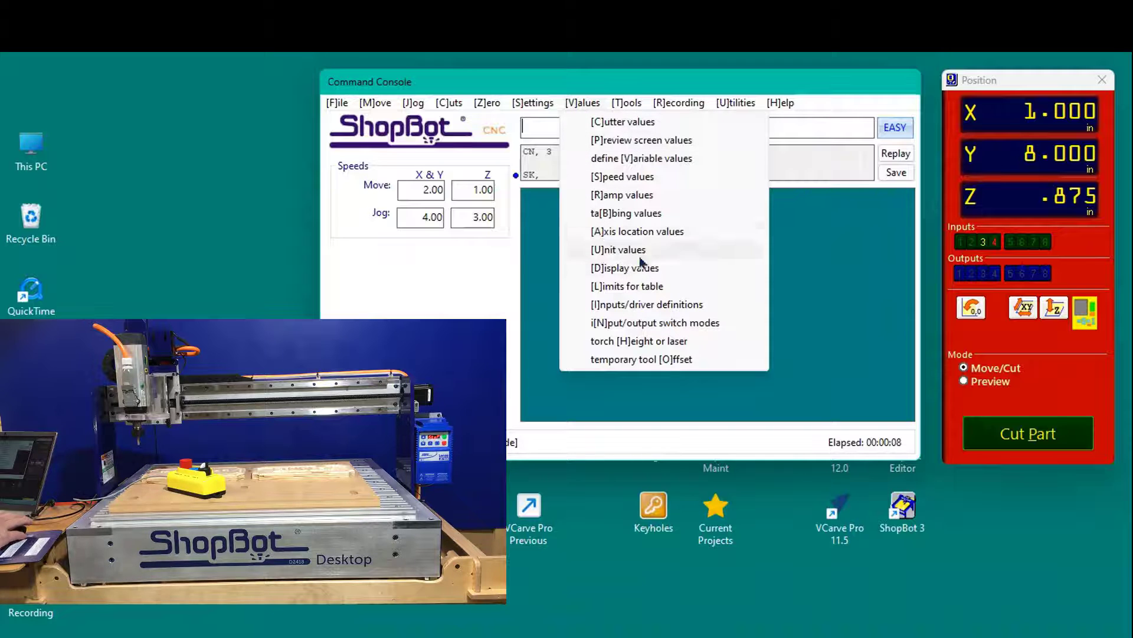
{"action": "left_click", "coordinate": [616, 250]}
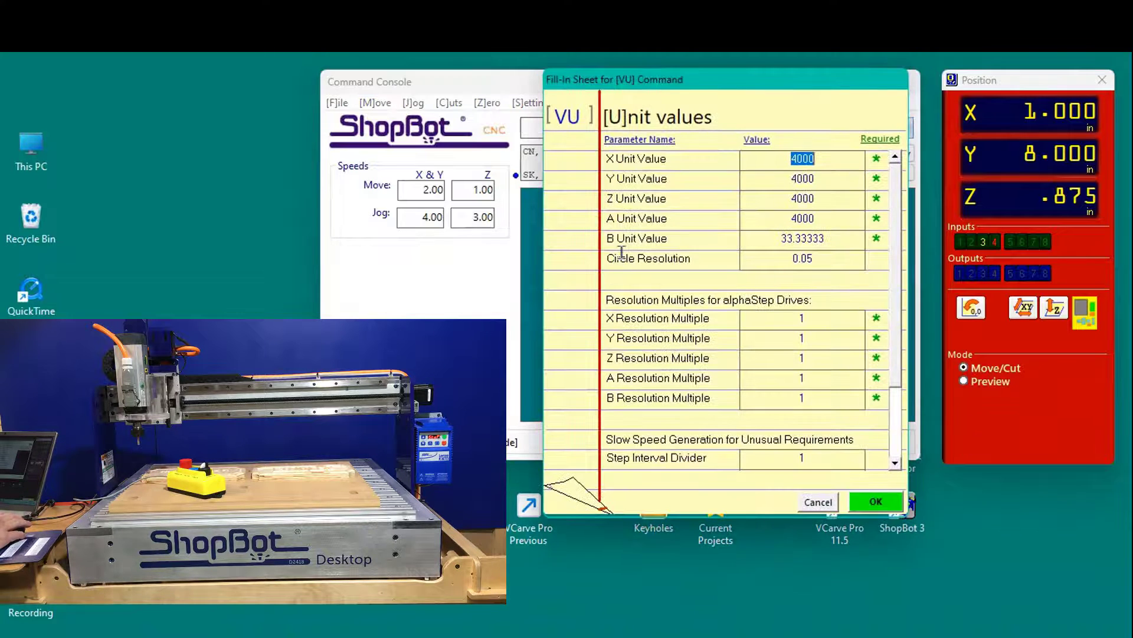
{"action": "left_click", "coordinate": [877, 502]}
- Review the cutter values, including Safe-Z Pull-Up and the Triggered OutPut Switch options, and accept them without changes
{"action": "left_click", "coordinate": [571, 104]}
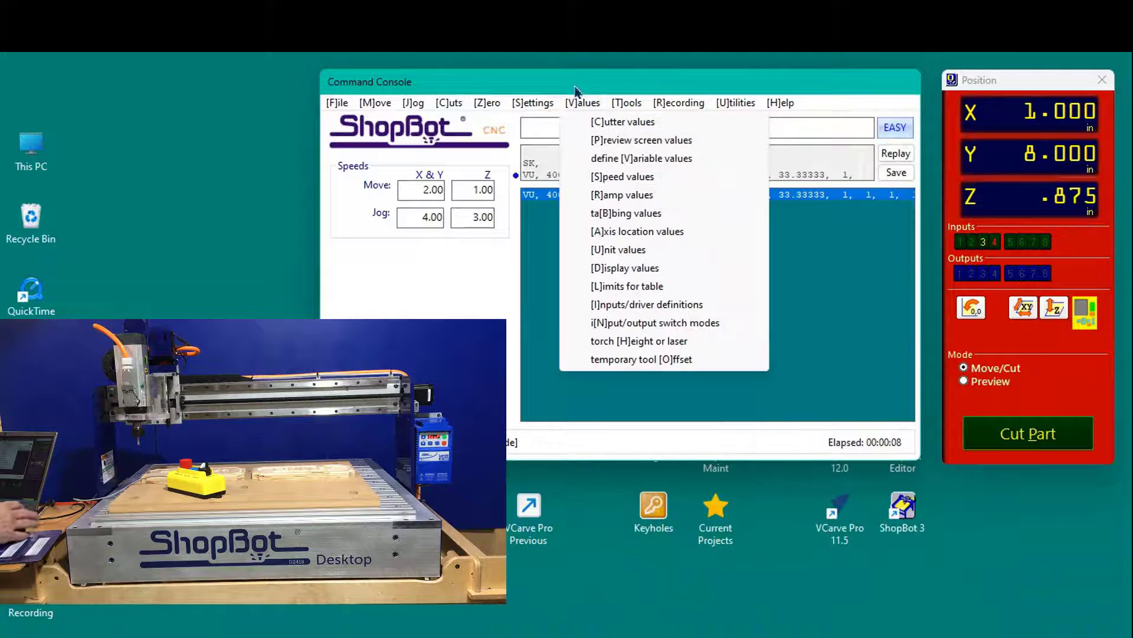
{"action": "left_click", "coordinate": [606, 122]}
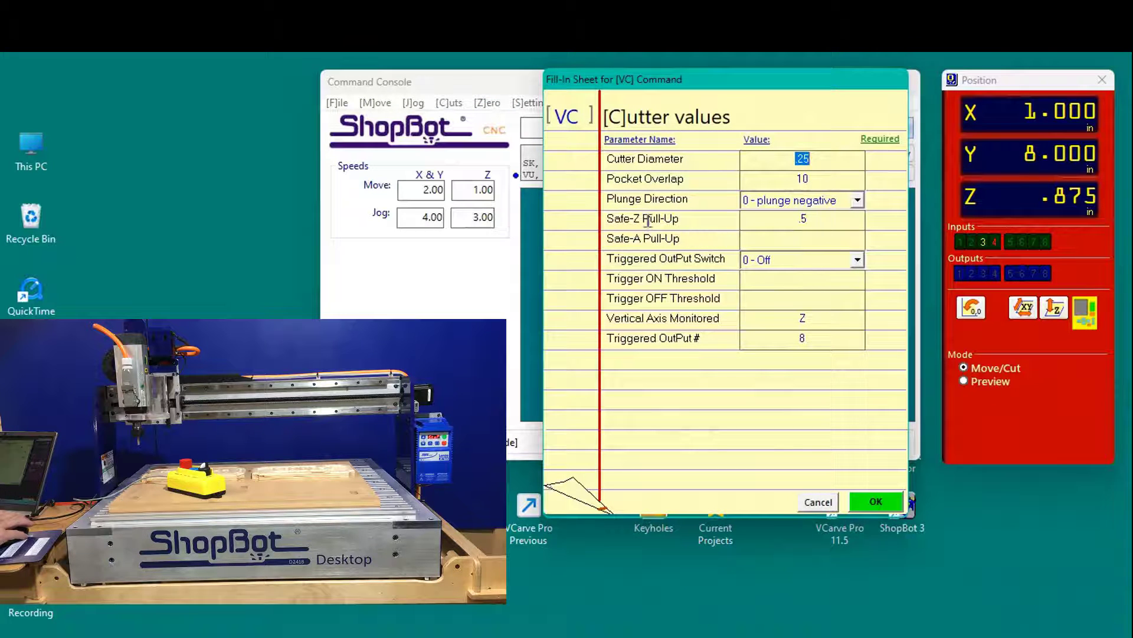
{"action": "left_click", "coordinate": [826, 223]}
{"action": "left_click", "coordinate": [838, 261]}
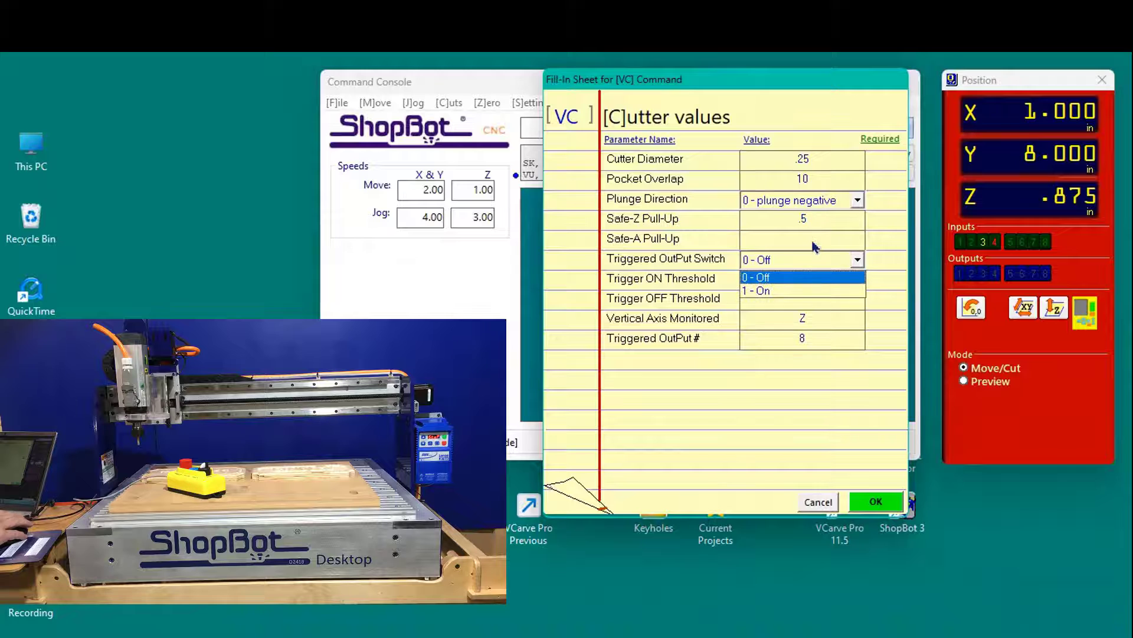
{"action": "left_click", "coordinate": [777, 238]}
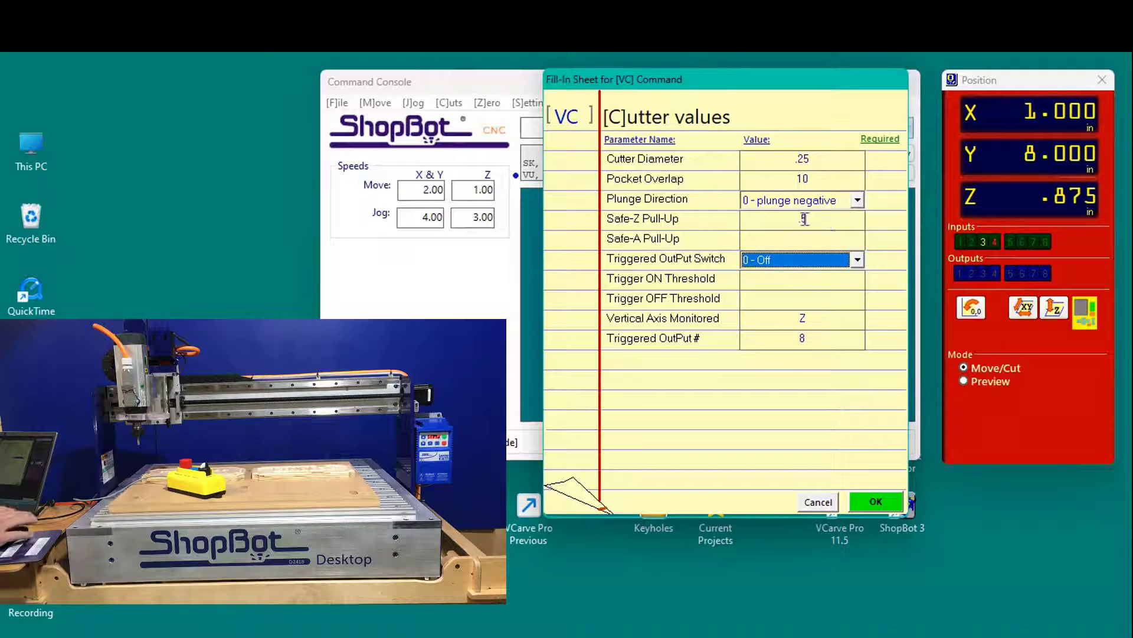
{"action": "left_click", "coordinate": [873, 502]}
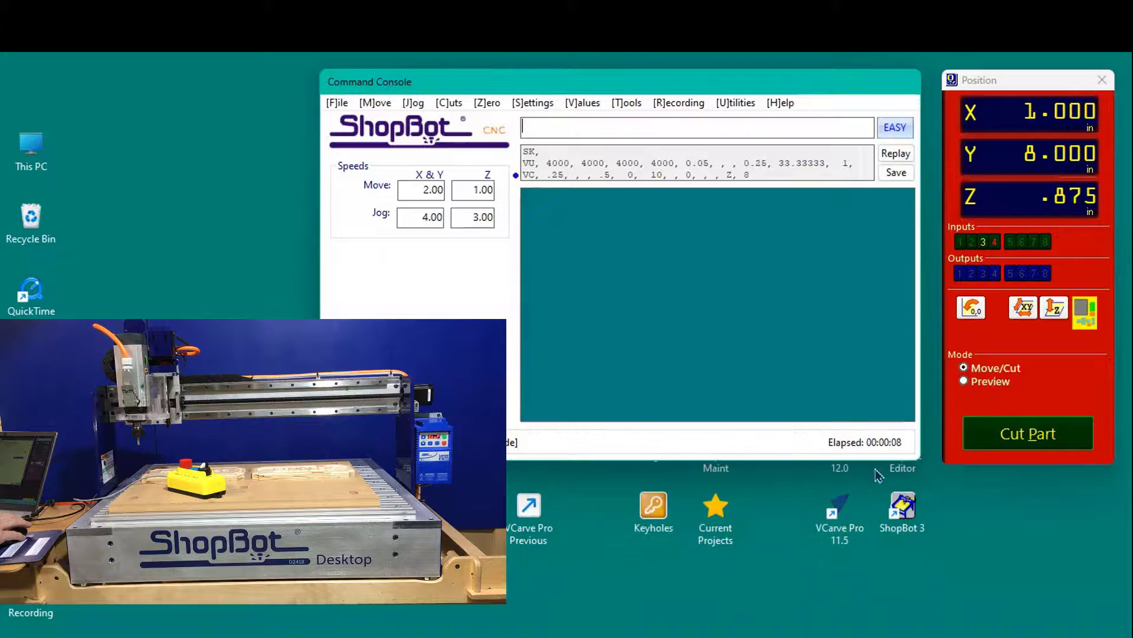
- Review the move and jog speed values and accept them without changes
{"action": "left_click", "coordinate": [583, 104]}
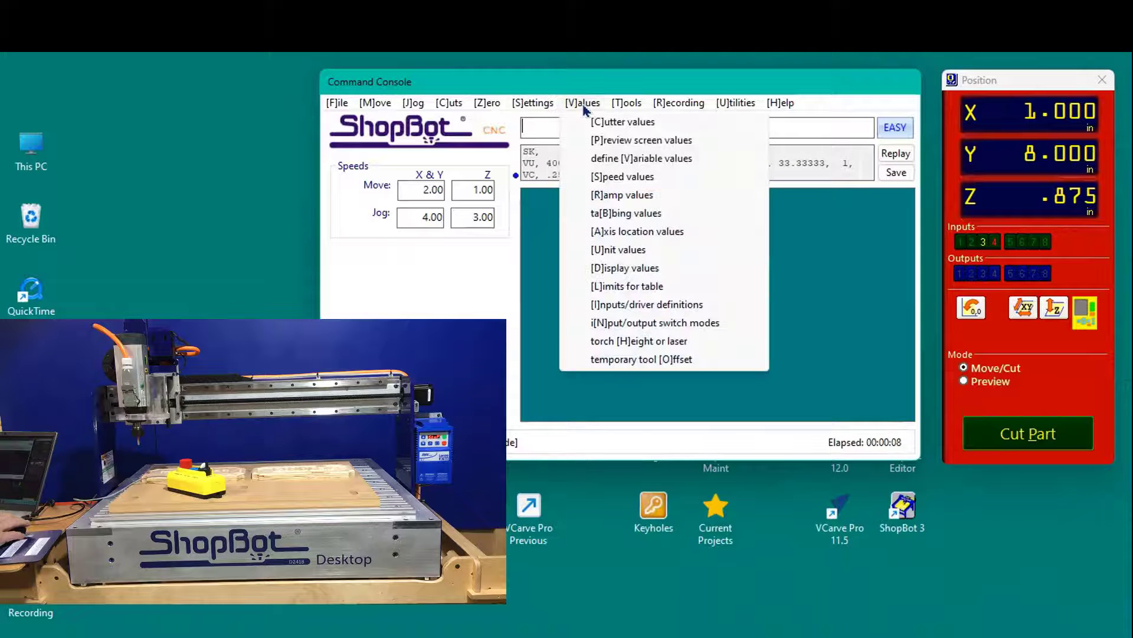
{"action": "left_click", "coordinate": [621, 177]}
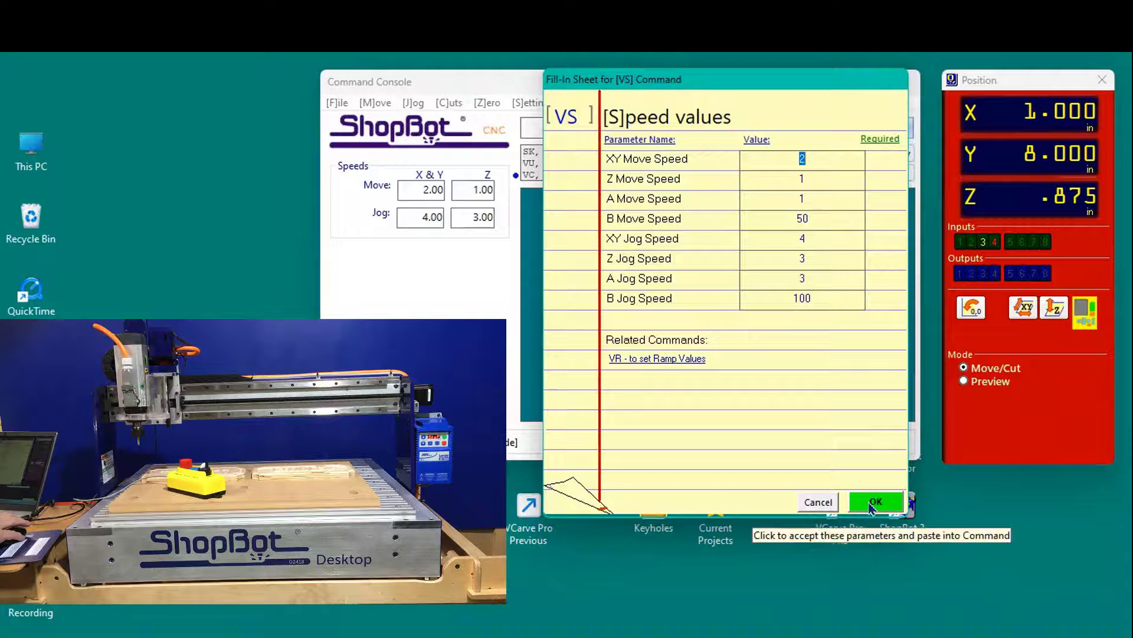
{"action": "left_click", "coordinate": [884, 502]}
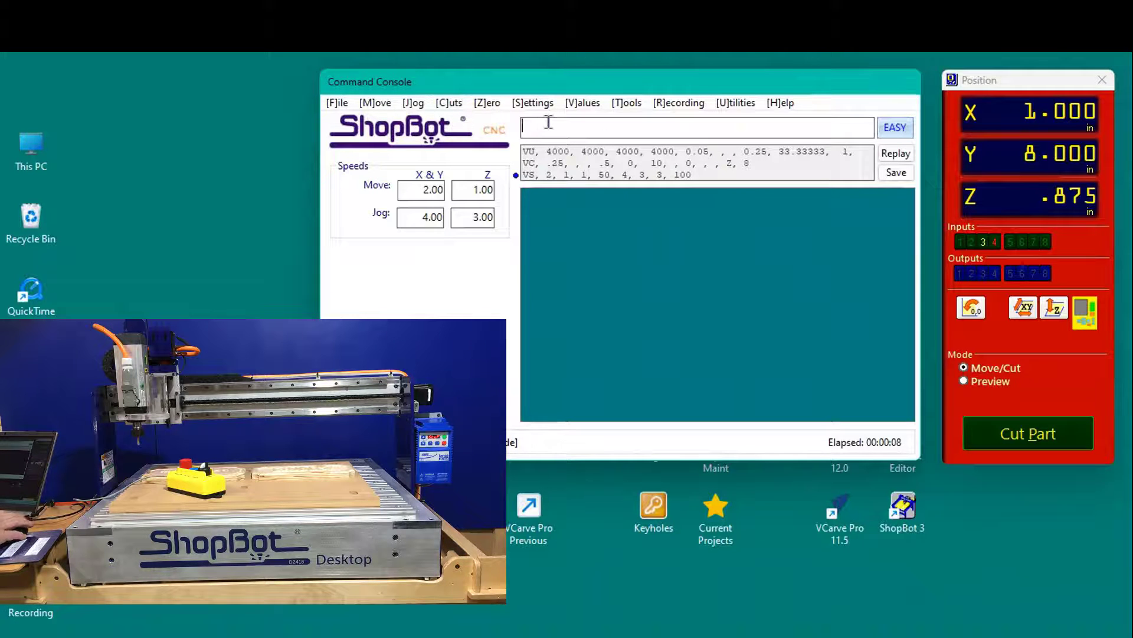
- Reset the ramp values to their defaults, with move and jog ramp rates of .200, and accept them
{"action": "left_click", "coordinate": [585, 104]}
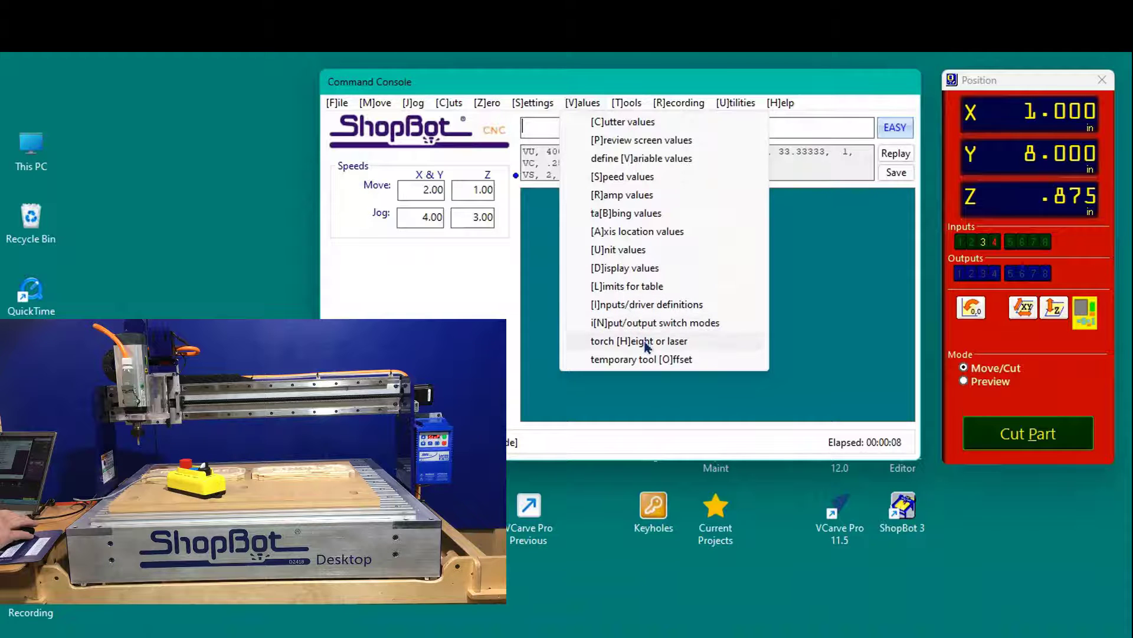
{"action": "left_click", "coordinate": [625, 195]}
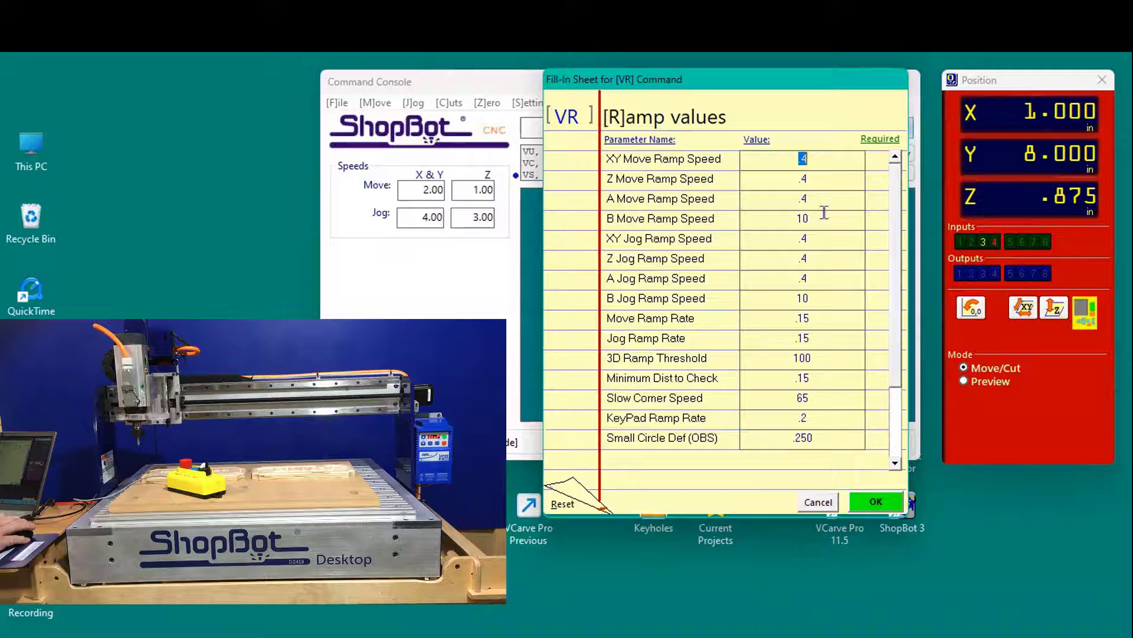
{"action": "left_click", "coordinate": [566, 508]}
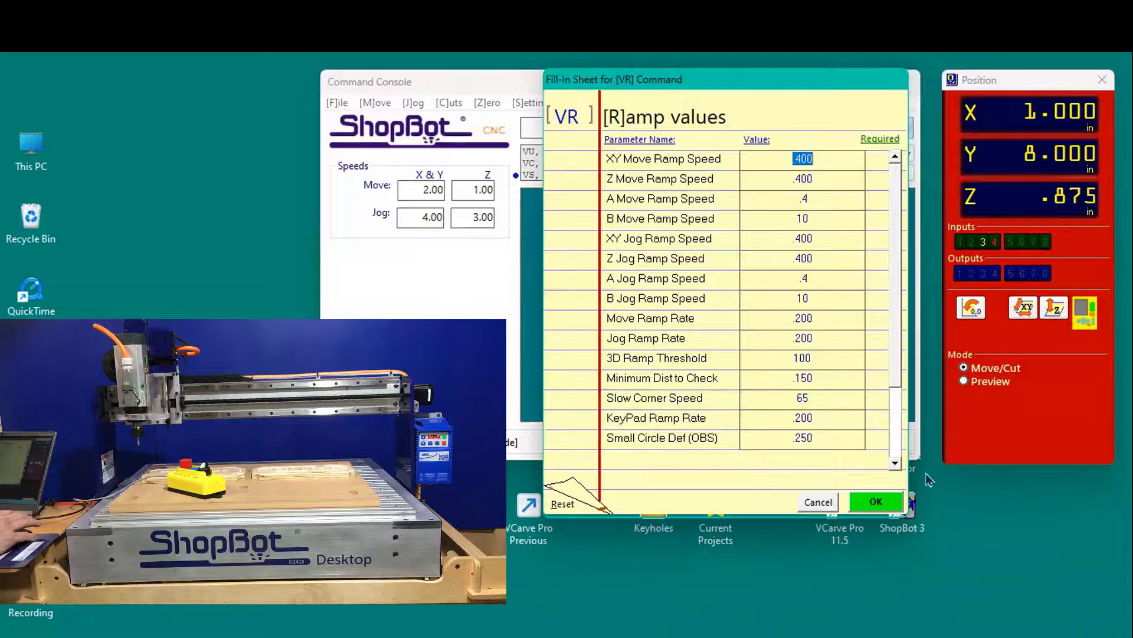
{"action": "left_click", "coordinate": [881, 505]}
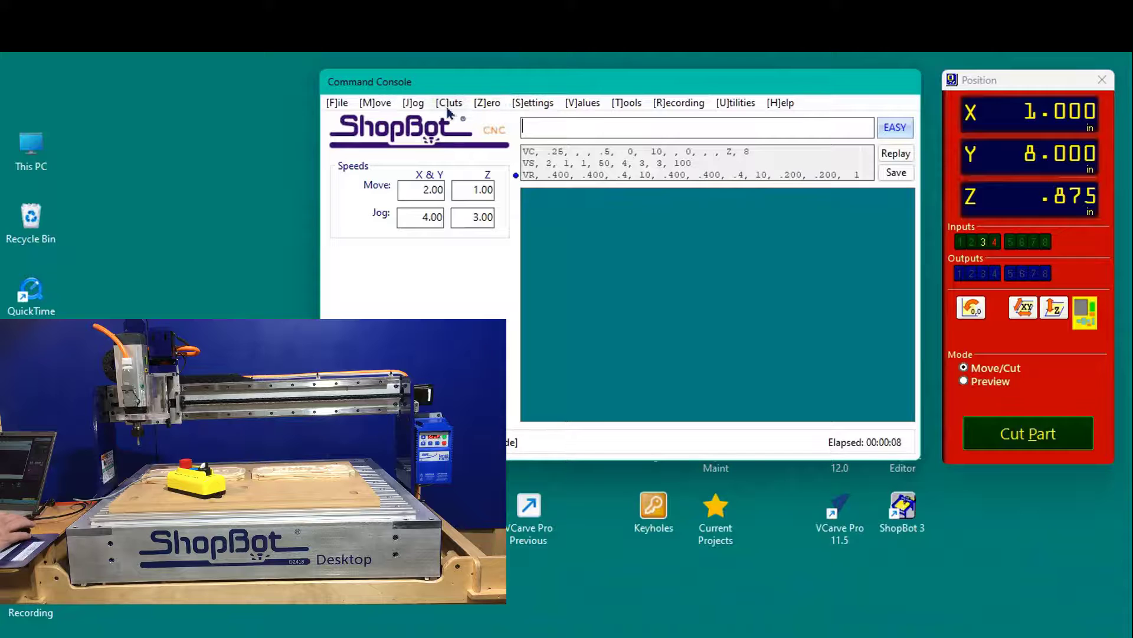
- Look through the available commands for zeroing the axes and the table base coordinates
{"action": "left_click", "coordinate": [497, 108]}
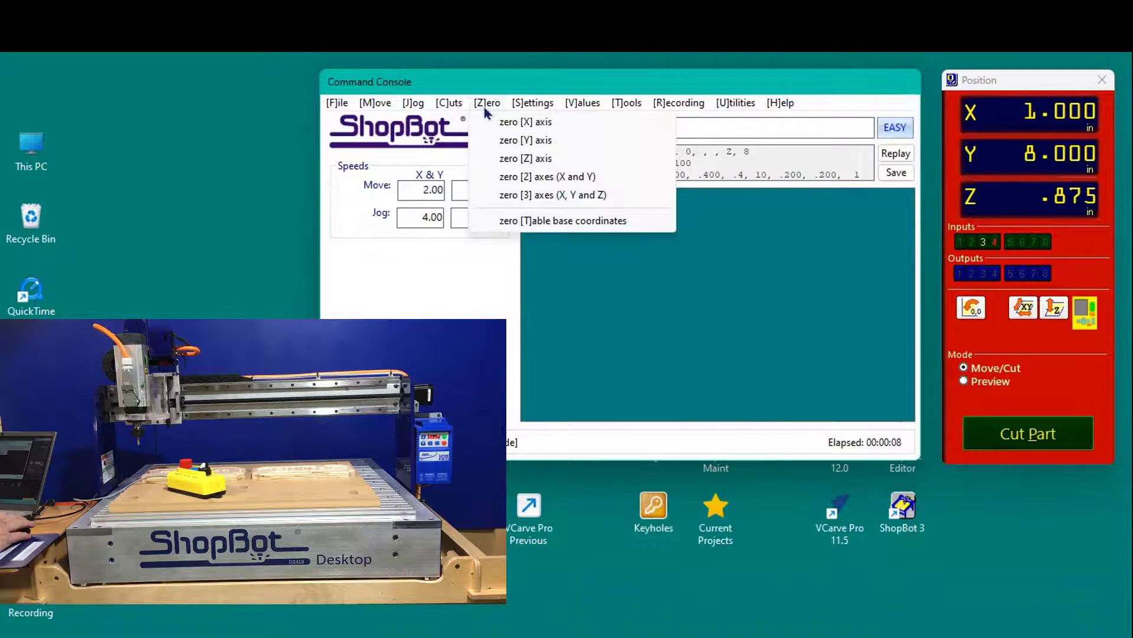
{"action": "left_click", "coordinate": [646, 245]}
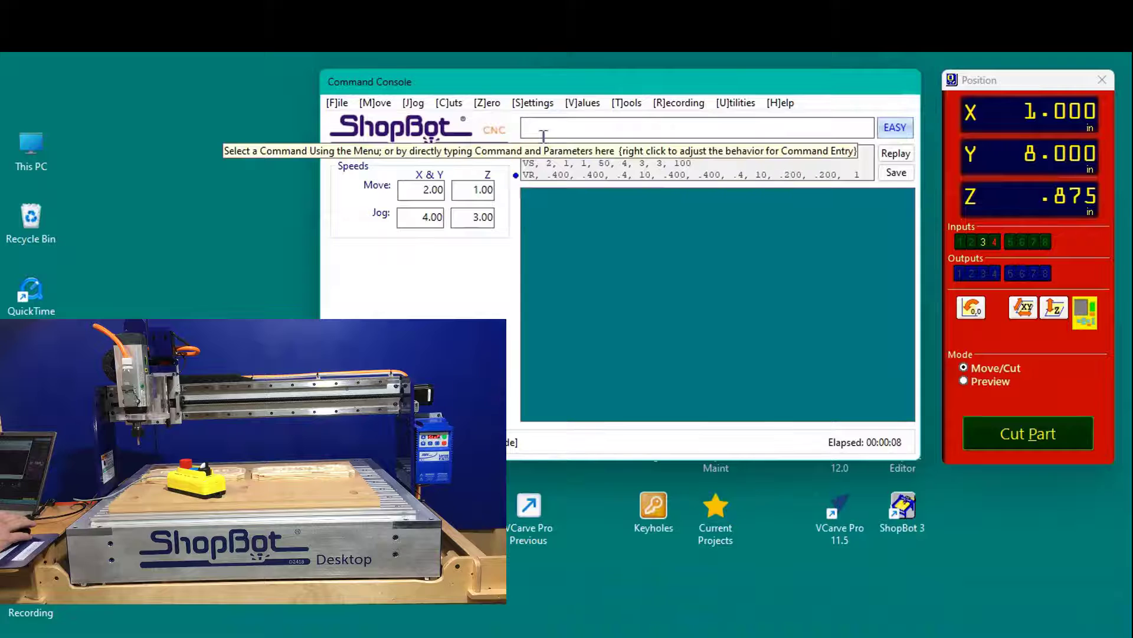
{"action": "key", "text": "z"}
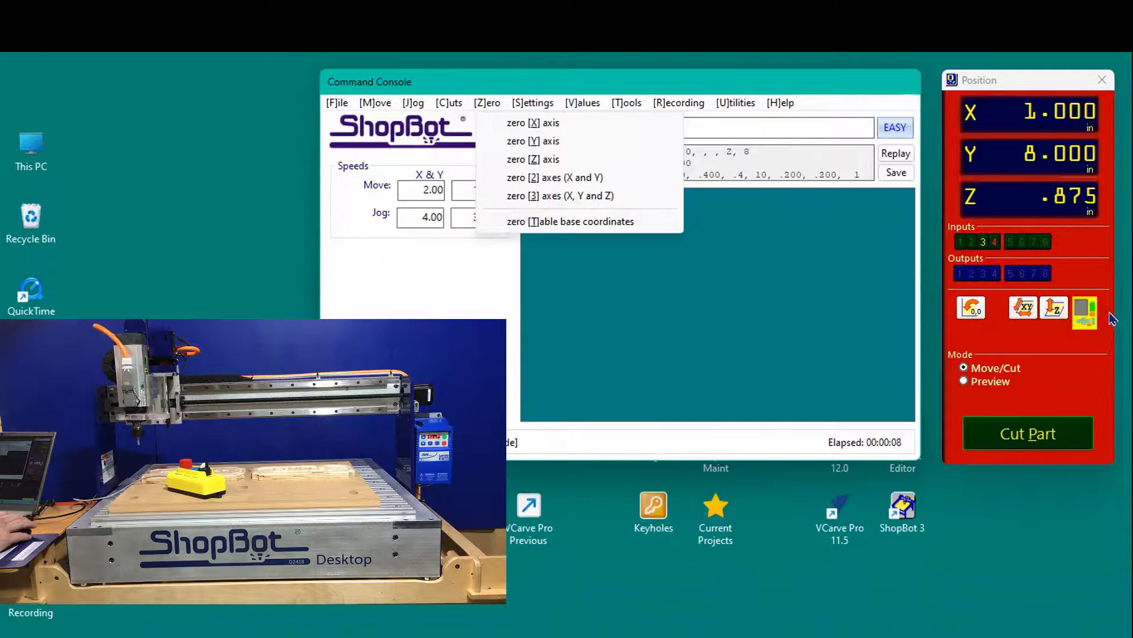
- Move the X and Y axes to 12, 12 and zero both axes at that position
{"action": "left_click", "coordinate": [766, 284]}
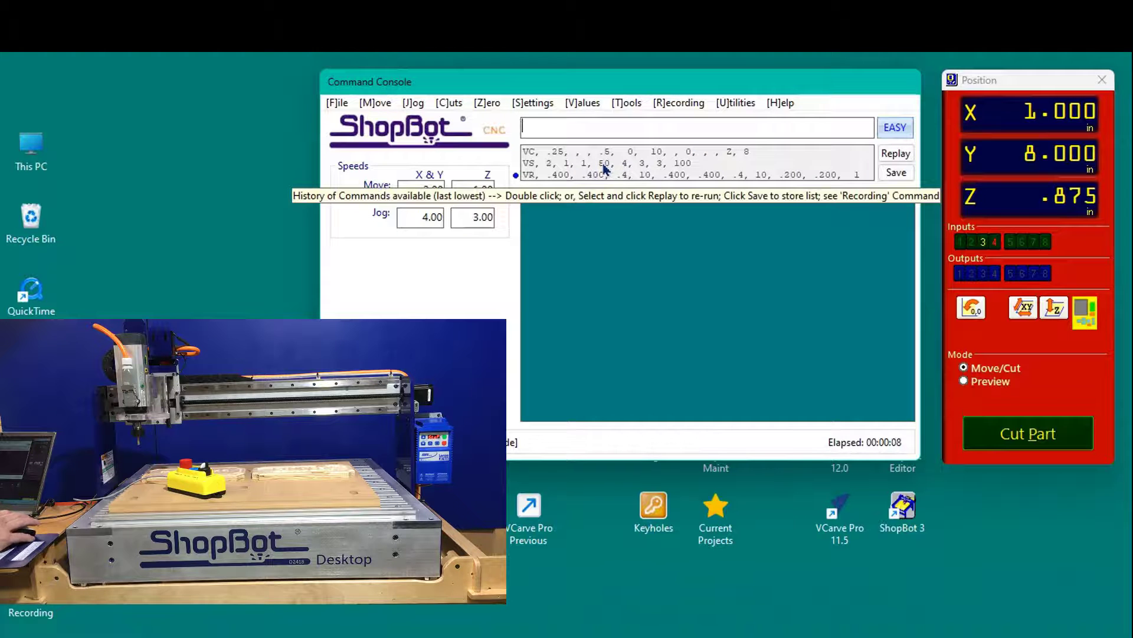
{"action": "key", "text": "m"}
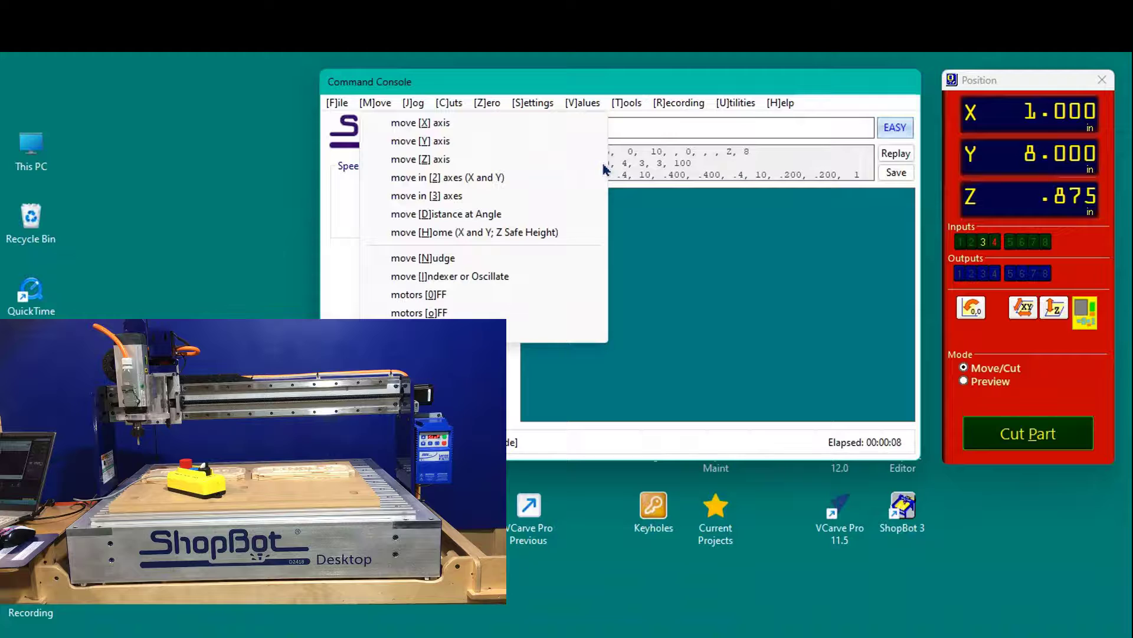
{"action": "key", "text": "2"}
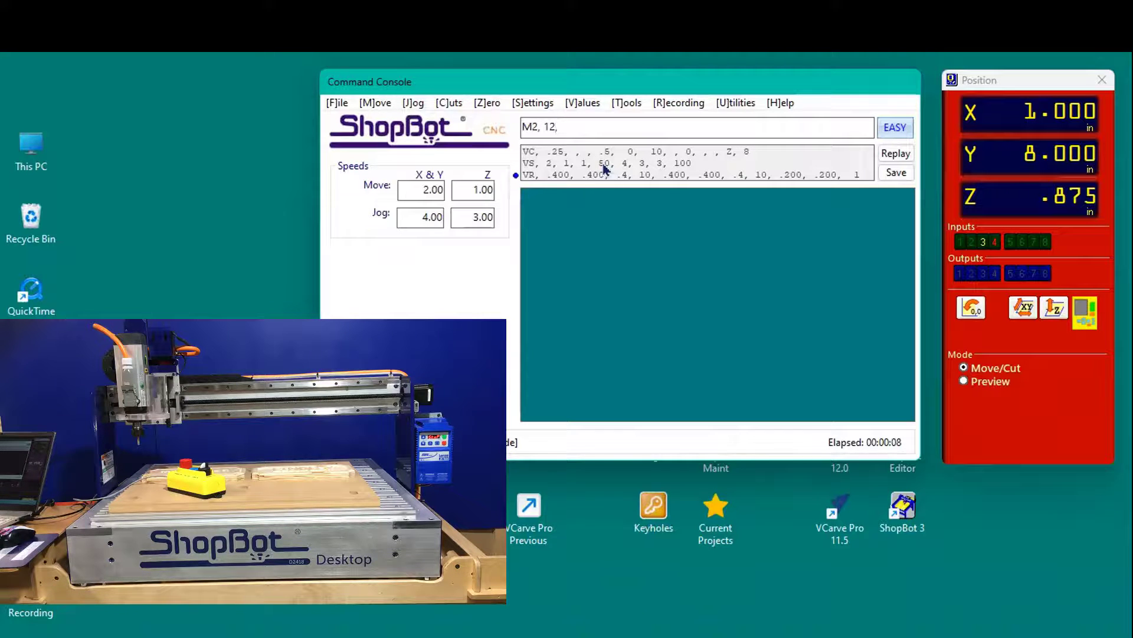
{"action": "key", "text": "Return"}
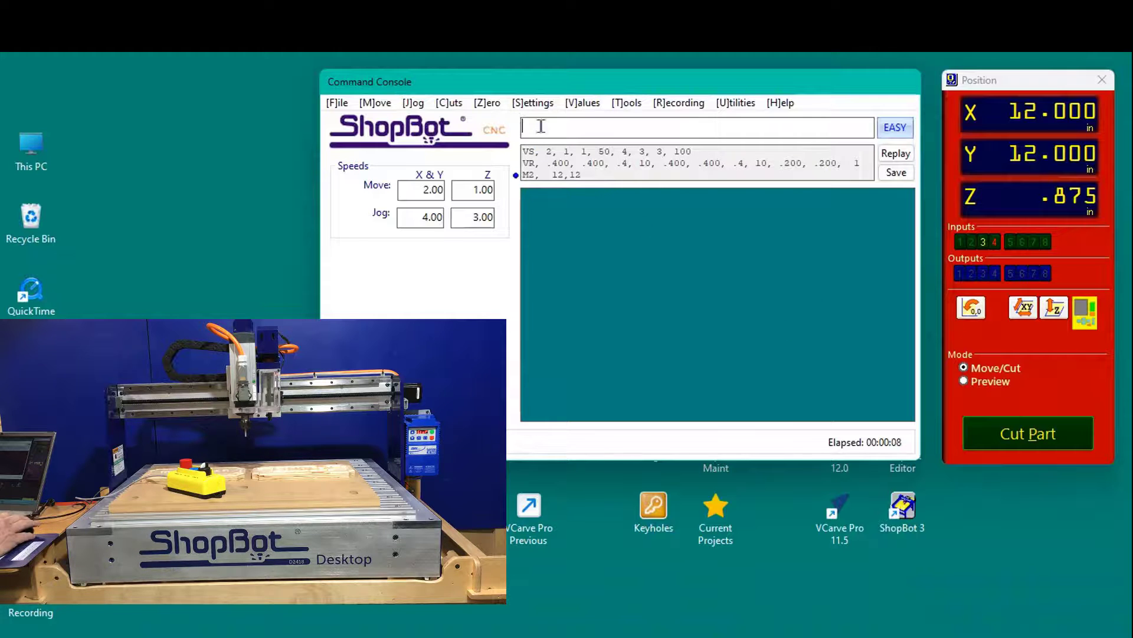
{"action": "key", "text": "z"}
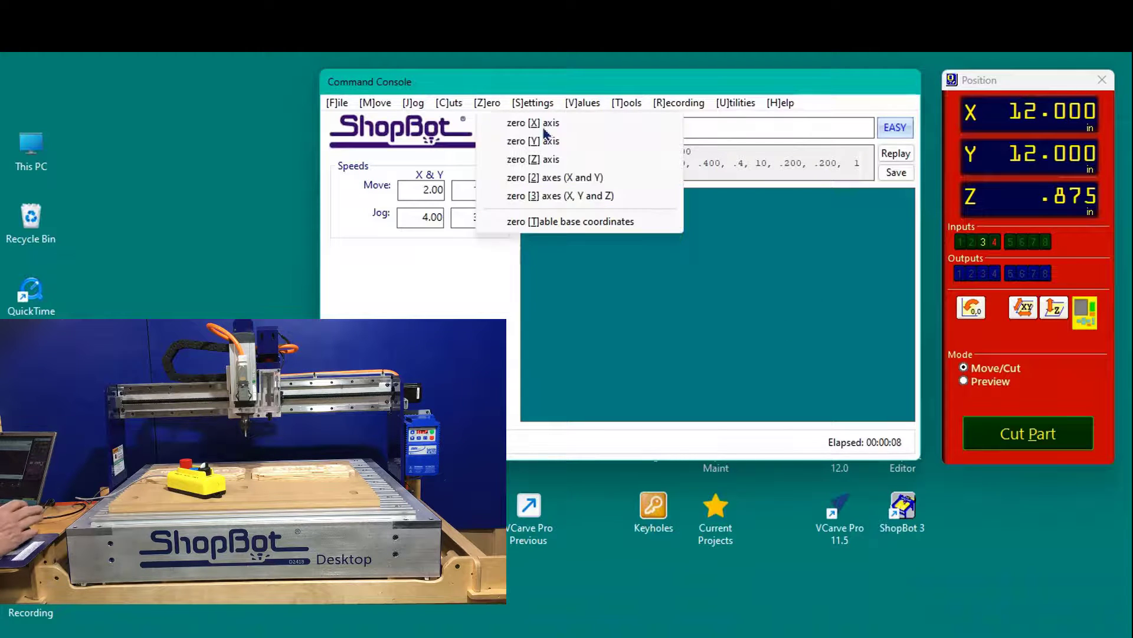
{"action": "key", "text": "2"}
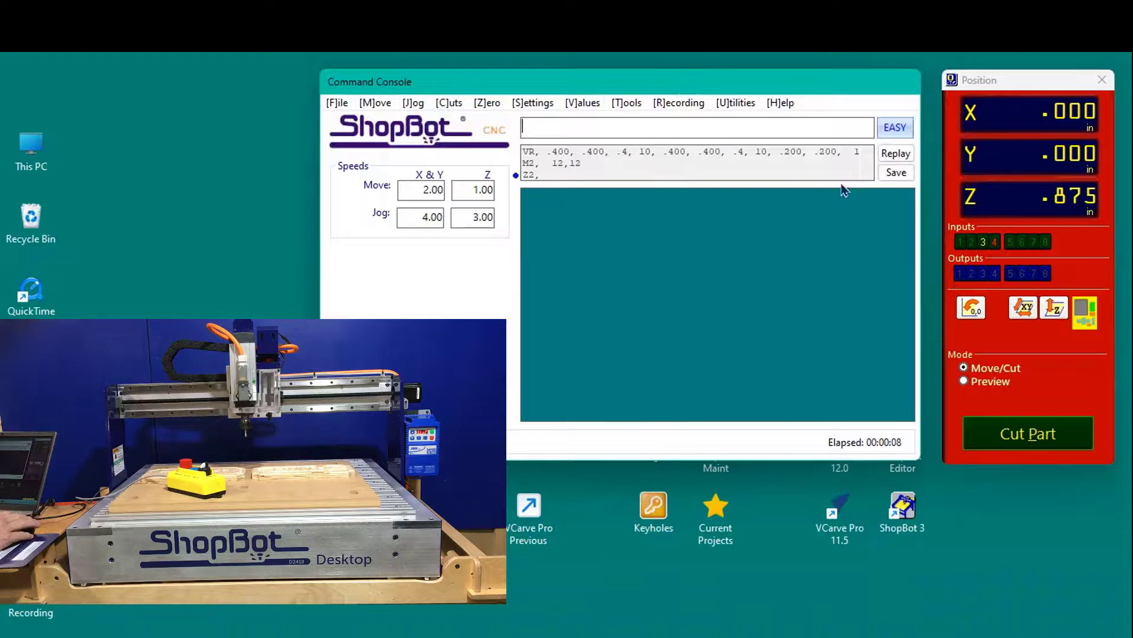
- Store the current true XY location of 12.000, 12.000 as memorized location 5 in the keypad and close the keypad
{"action": "left_click", "coordinate": [1088, 323]}
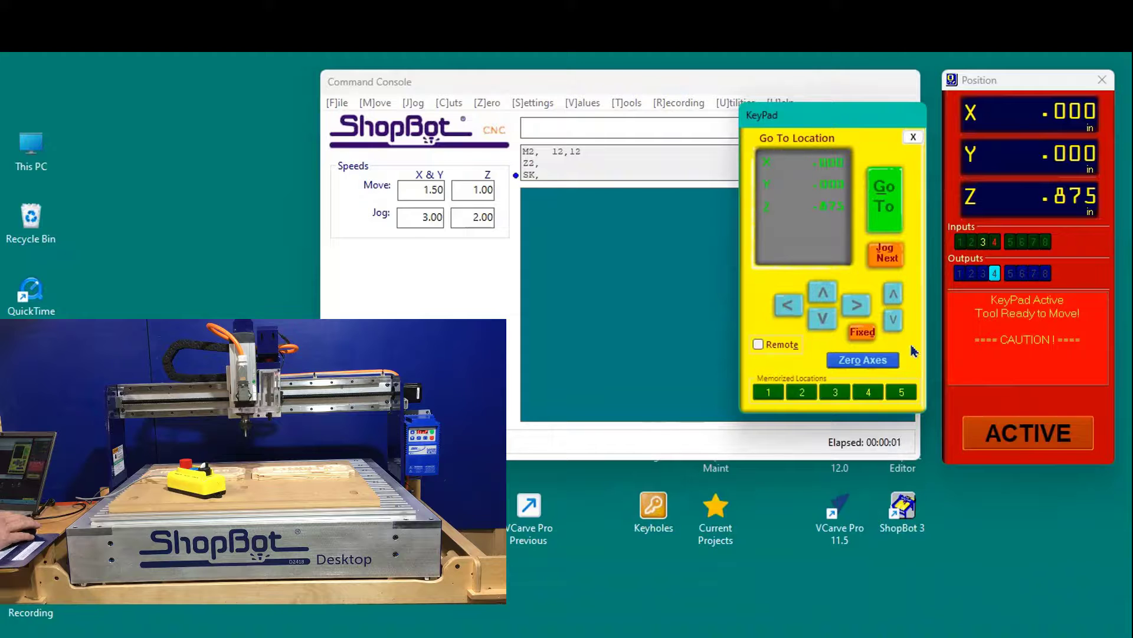
{"action": "right_click", "coordinate": [902, 392]}
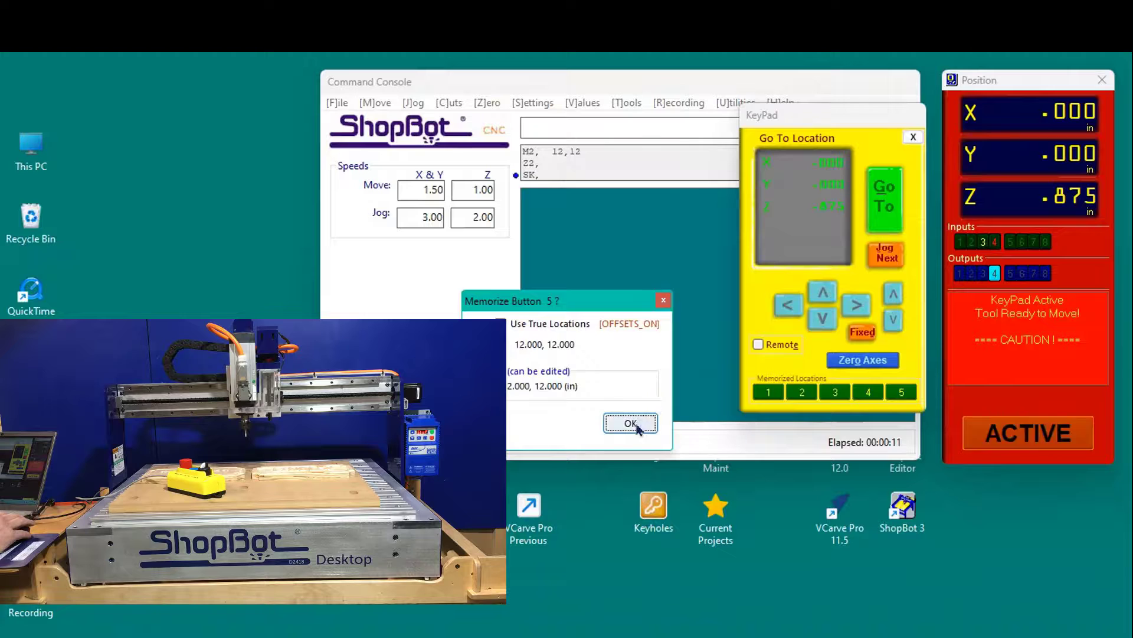
{"action": "left_click", "coordinate": [641, 425]}
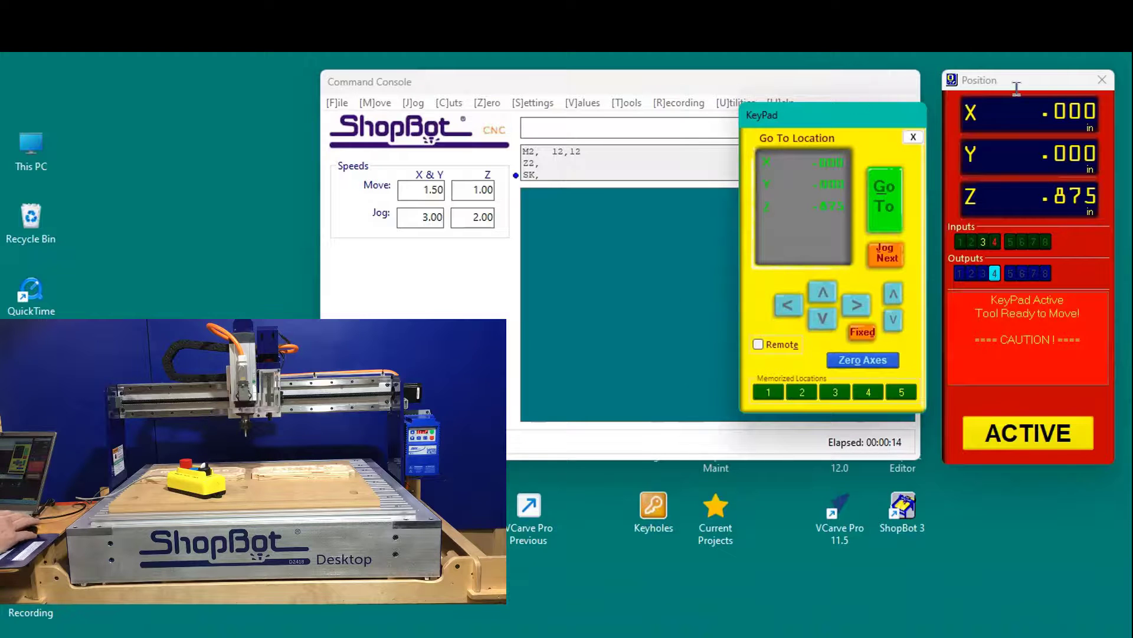
{"action": "key", "text": "Escape"}
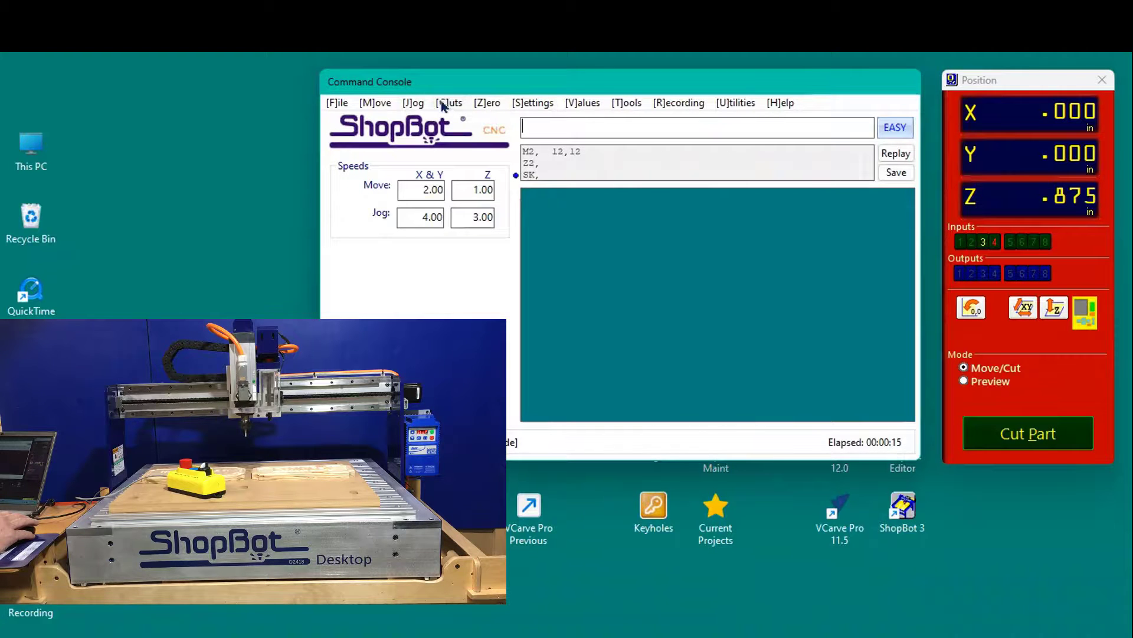
- Load the part file Stop blocks V Bit top.sbp with no offset and 1.00 proportions, and start the cut
{"action": "left_click", "coordinate": [335, 104]}
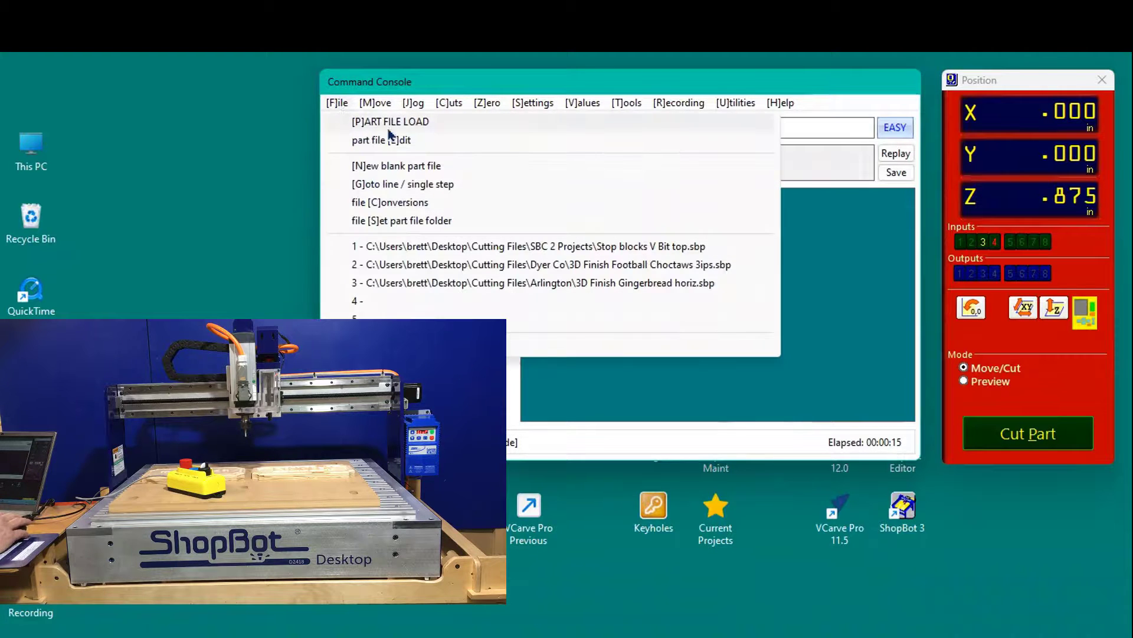
{"action": "left_click", "coordinate": [813, 384]}
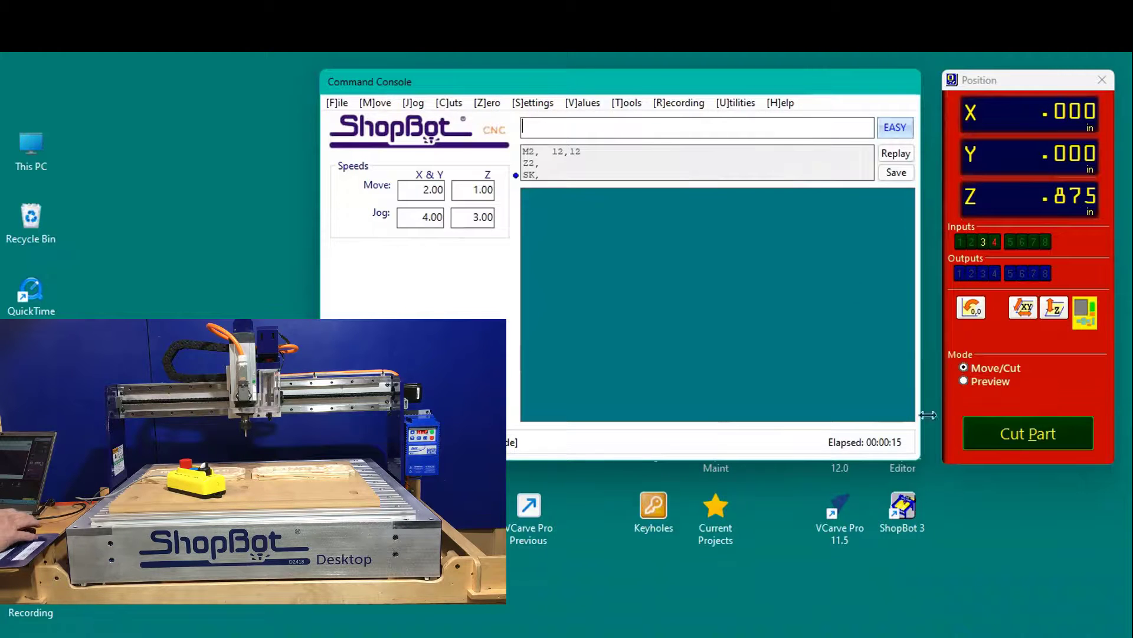
{"action": "left_click", "coordinate": [1028, 430]}
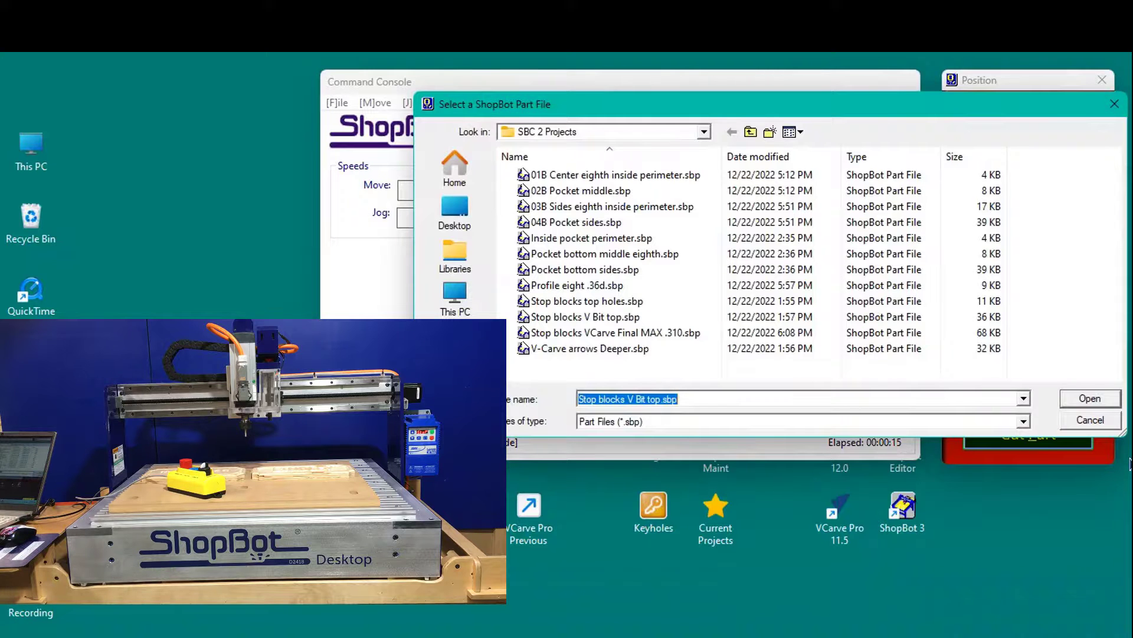
{"action": "key", "text": "Return"}
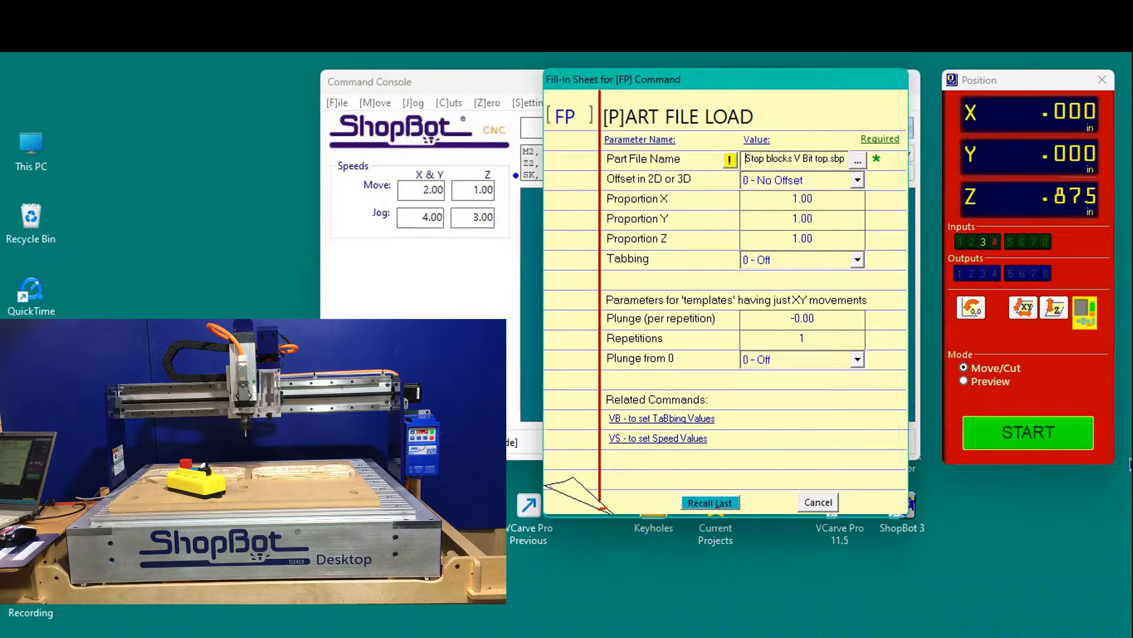
{"action": "key", "text": "Return"}
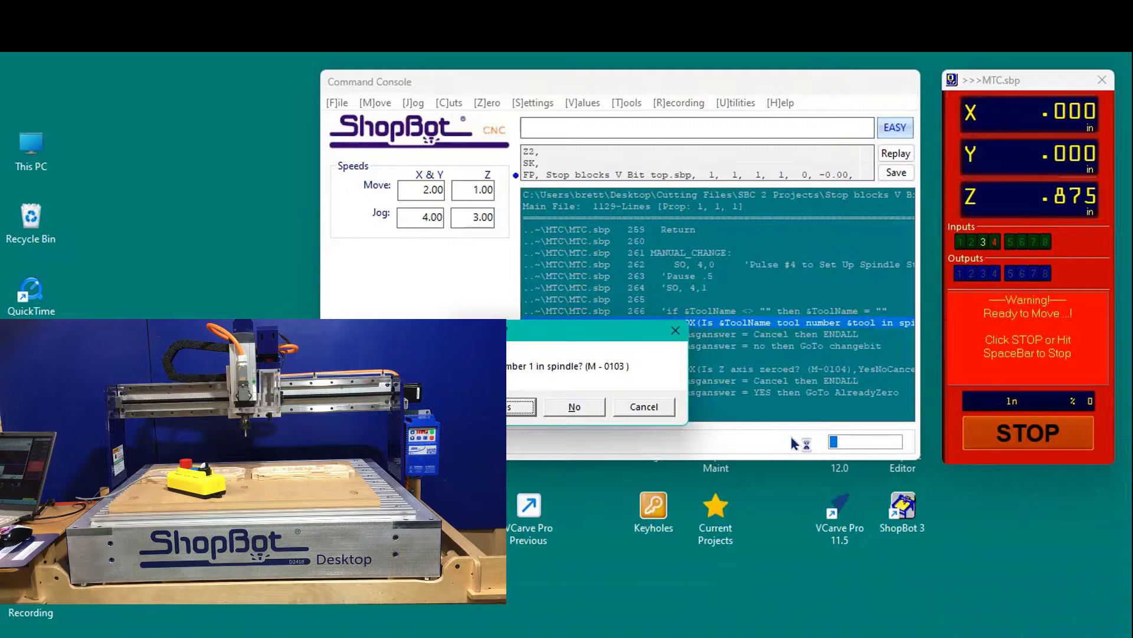
- Confirm that tool number 1 is in the spindle, answer No to the Z axis being zeroed, and cancel the part file run
{"action": "key", "text": "Return"}
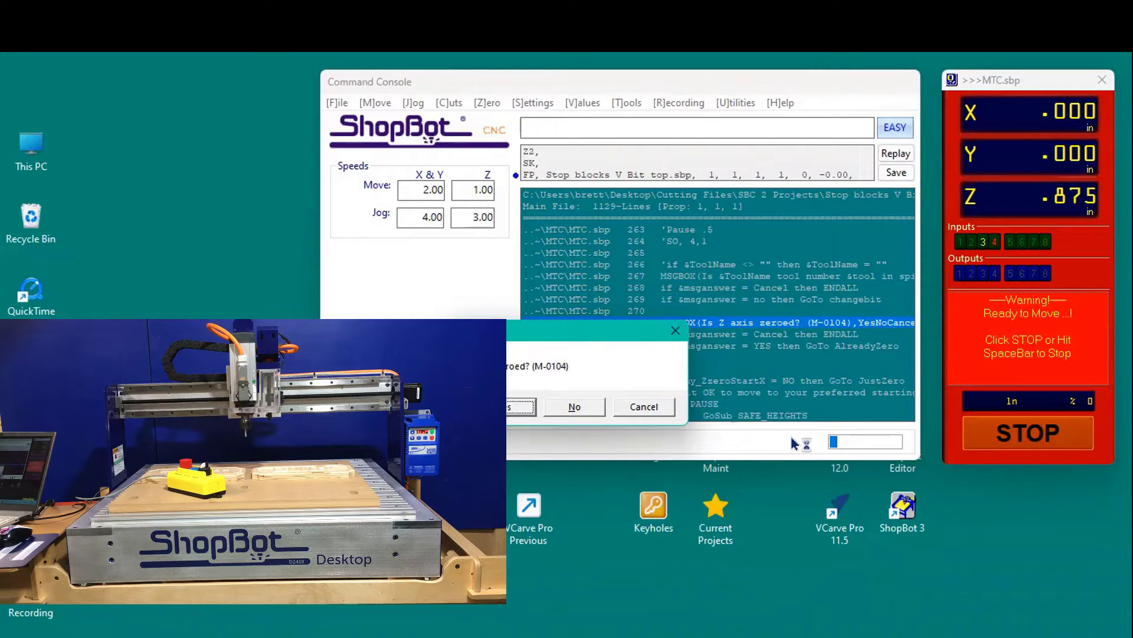
{"action": "left_click", "coordinate": [575, 406]}
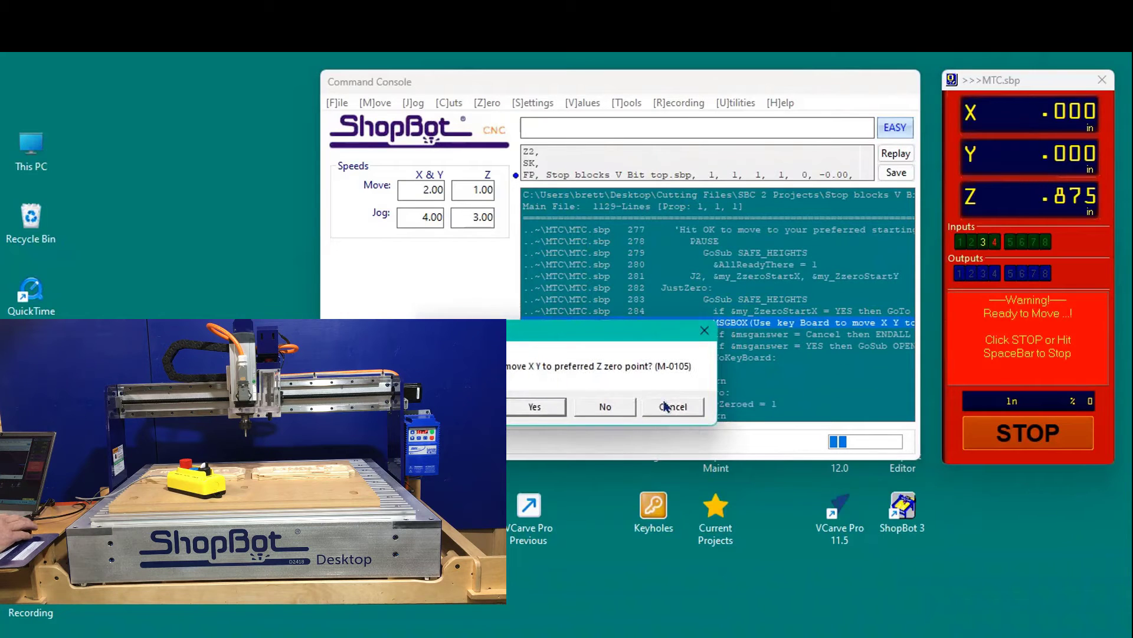
{"action": "left_click", "coordinate": [667, 403]}
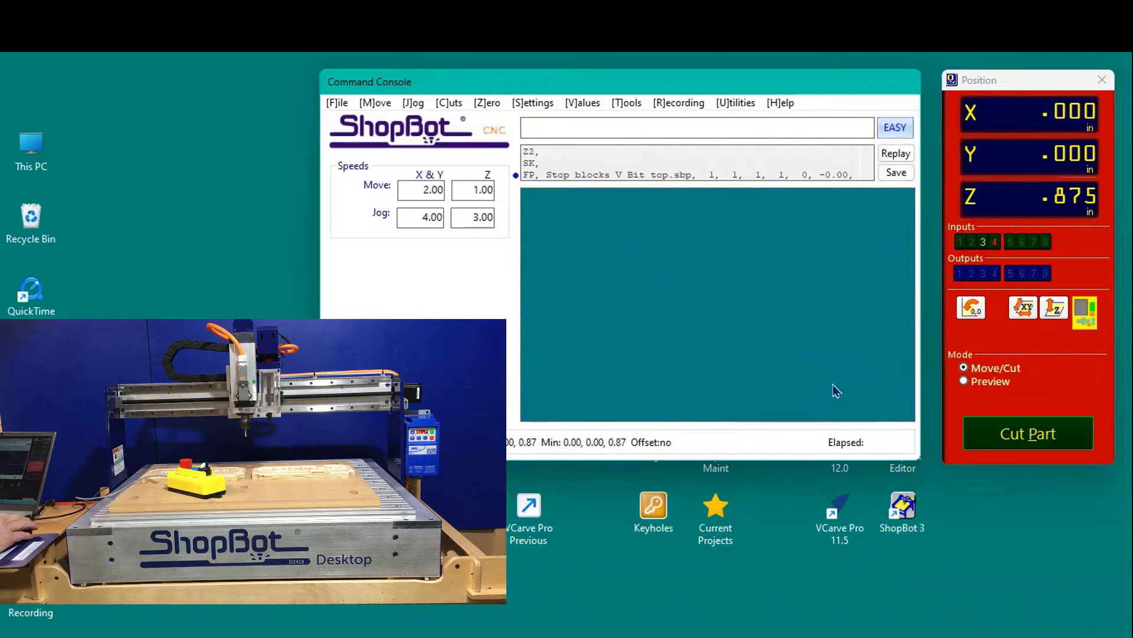